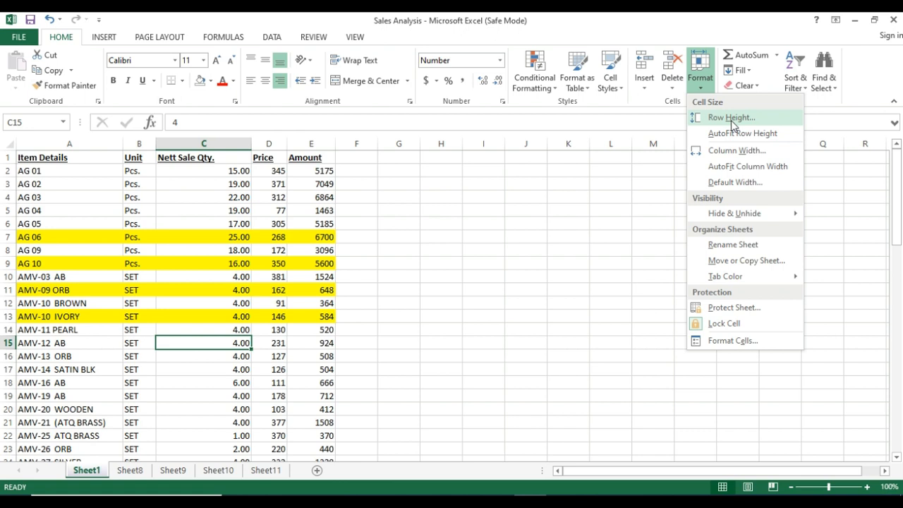
Enlarge row 7 by hand to a height of about 78.75.
{"action": "left_click", "coordinate": [350, 237]}
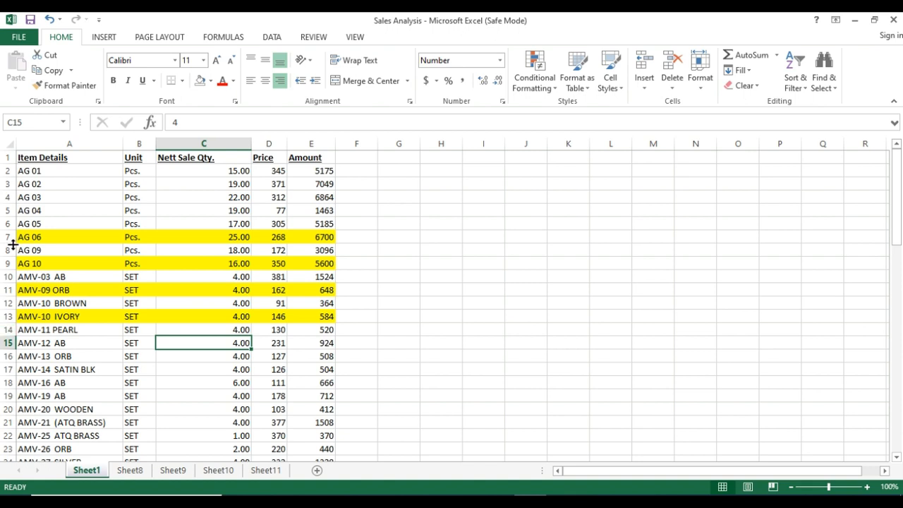
{"action": "left_click_drag", "start_coordinate": [11, 243], "coordinate": [10, 298]}
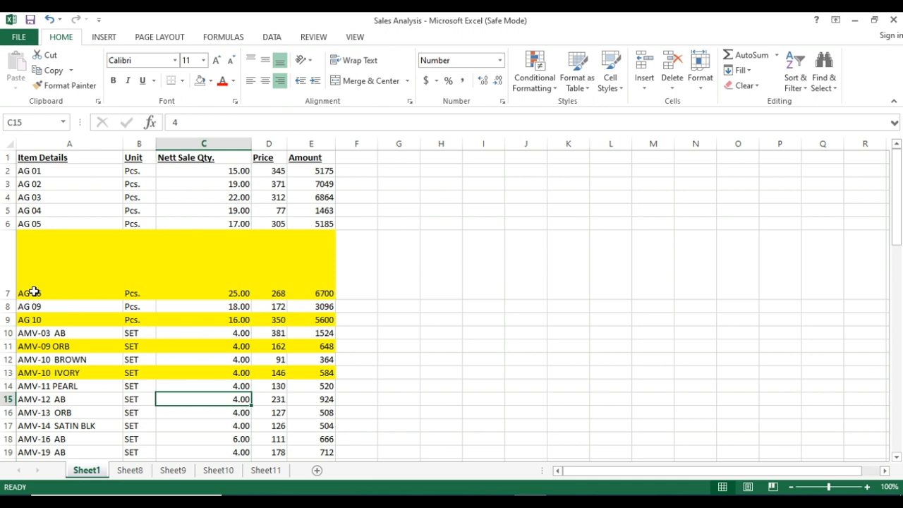
{"action": "left_click", "coordinate": [237, 278]}
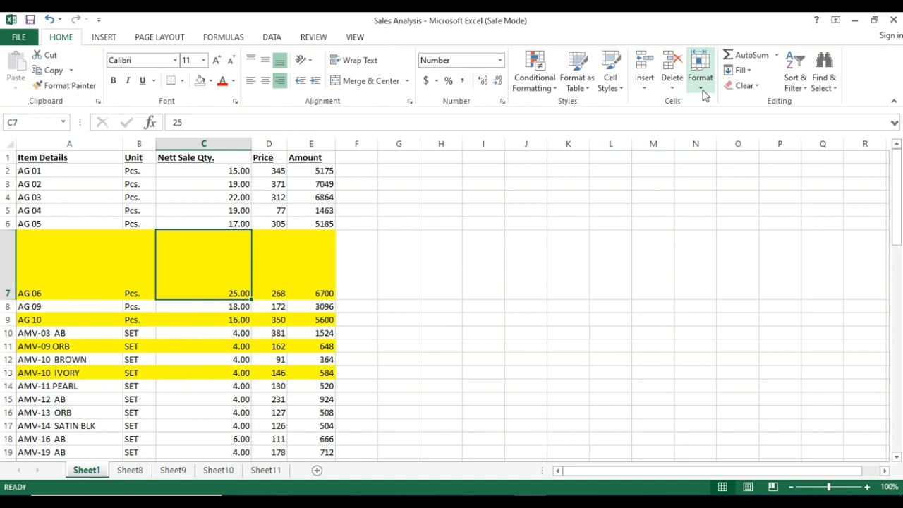
{"action": "left_click", "coordinate": [261, 264]}
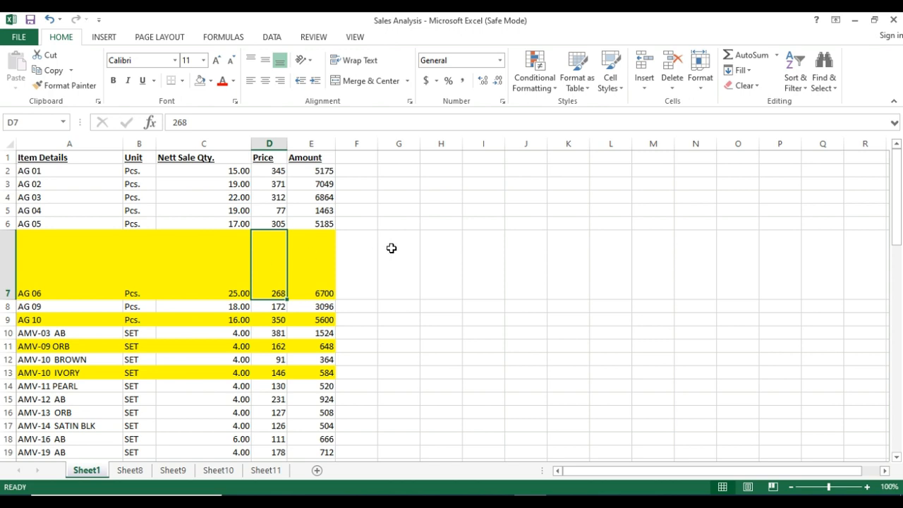
Set the height of row 7 to about 20 using Row Height.
{"action": "left_click", "coordinate": [706, 87]}
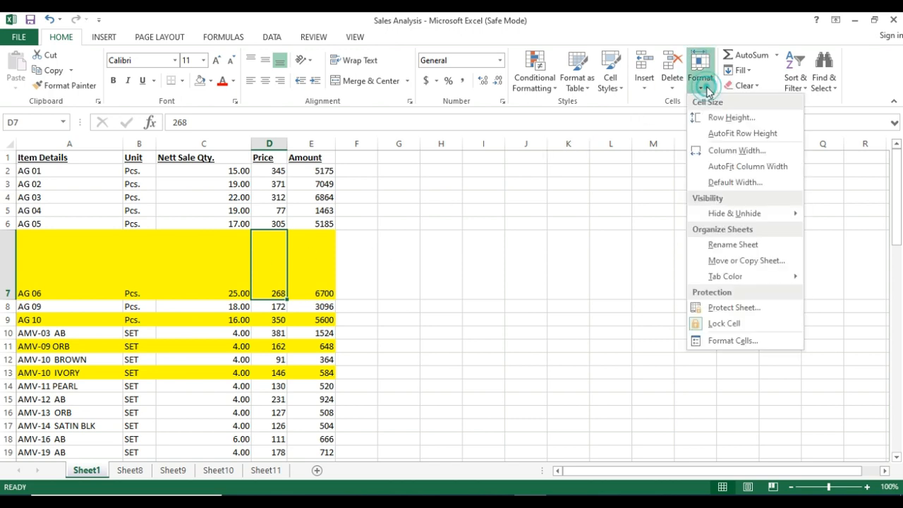
{"action": "left_click", "coordinate": [725, 119]}
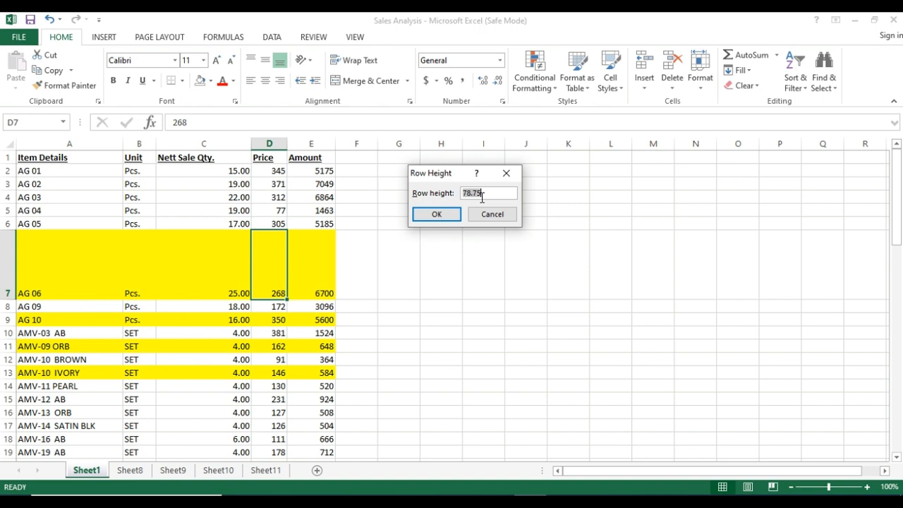
{"action": "type", "text": "25."}
{"action": "type", "text": "0"}
{"action": "key", "text": "Return"}
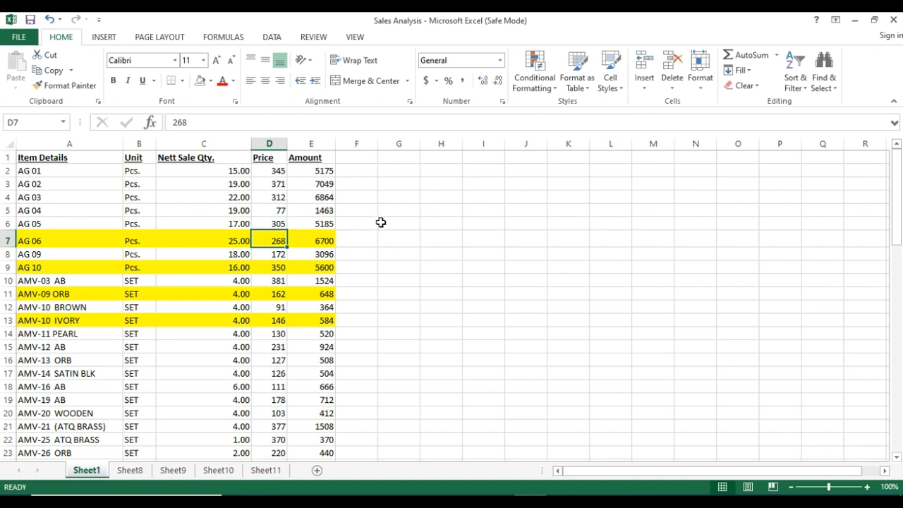
{"action": "left_click", "coordinate": [279, 257]}
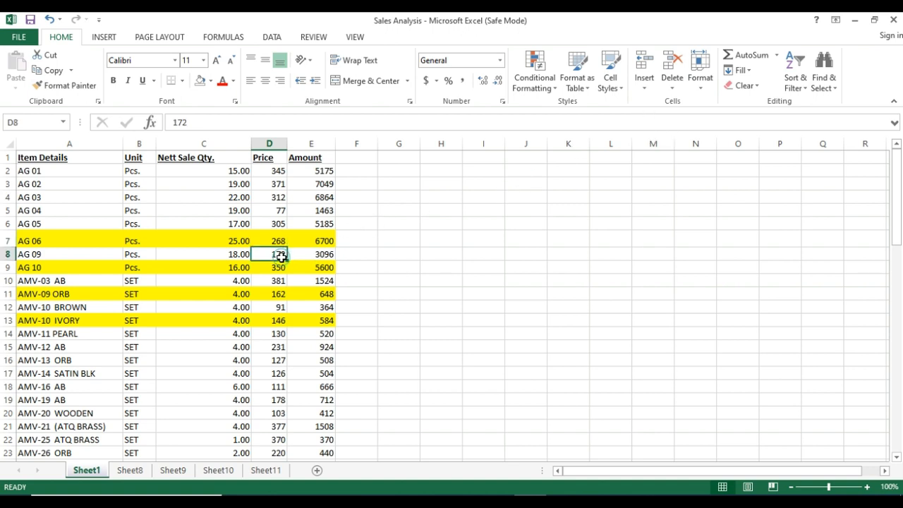
{"action": "left_click", "coordinate": [438, 237]}
{"action": "left_click", "coordinate": [518, 196]}
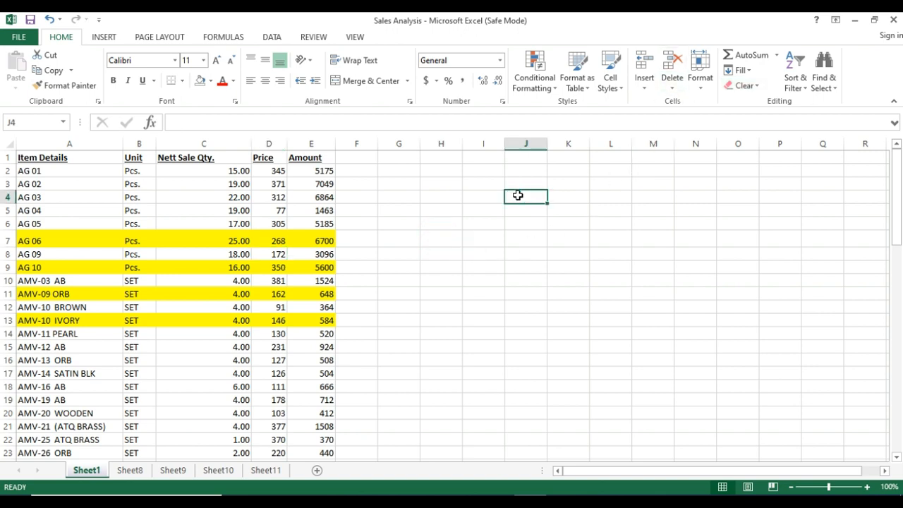
{"action": "left_click", "coordinate": [709, 92]}
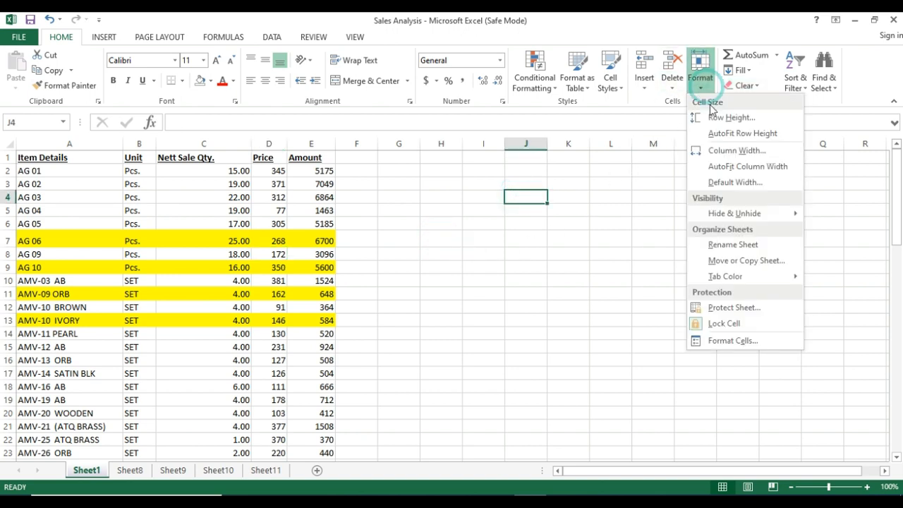
{"action": "left_click", "coordinate": [718, 117]}
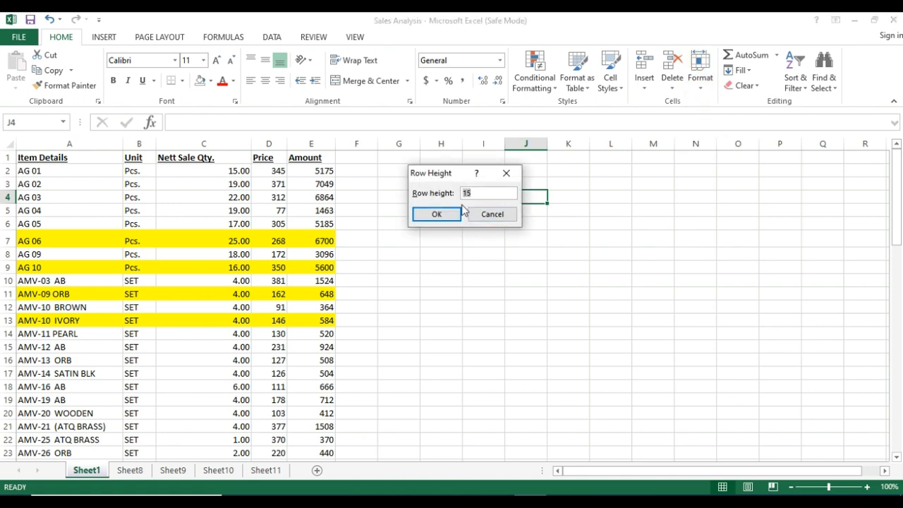
{"action": "left_click", "coordinate": [491, 214]}
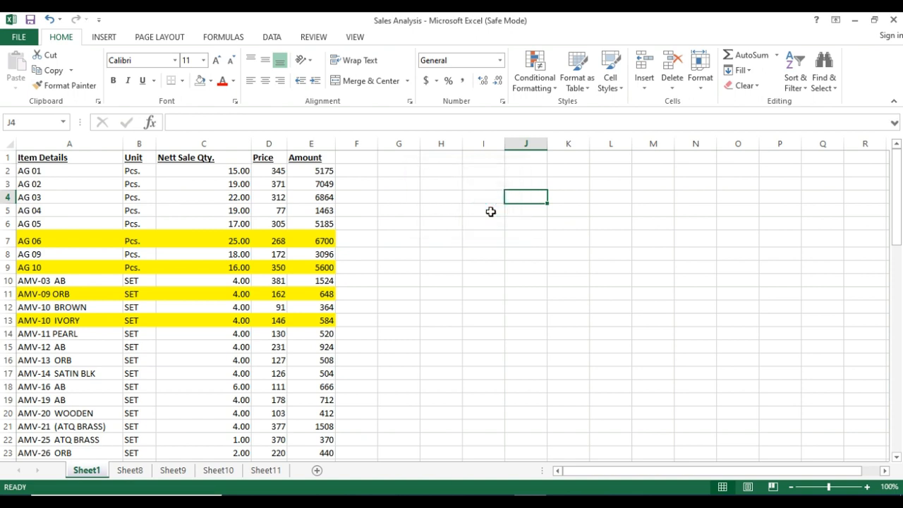
Make row 7 taller by hand and fit it back to its contents with AutoFit Row Height.
{"action": "left_click", "coordinate": [697, 86]}
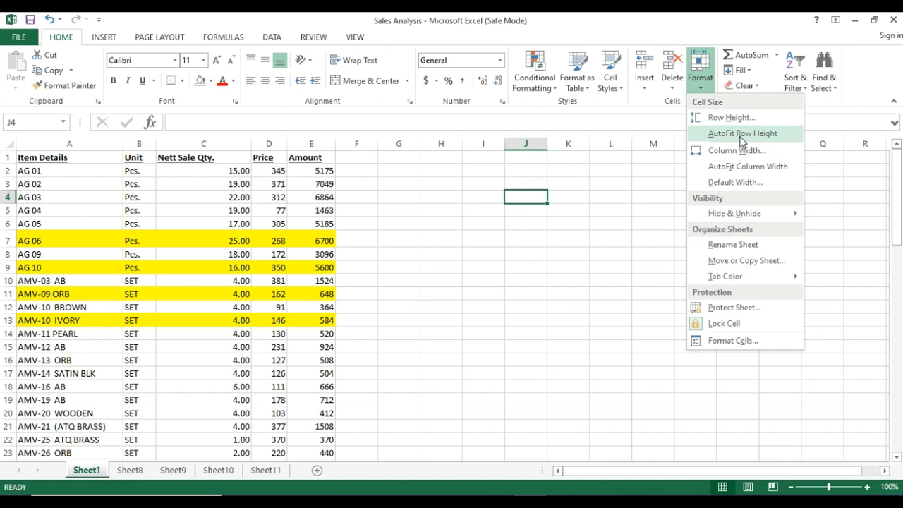
{"action": "left_click", "coordinate": [57, 251]}
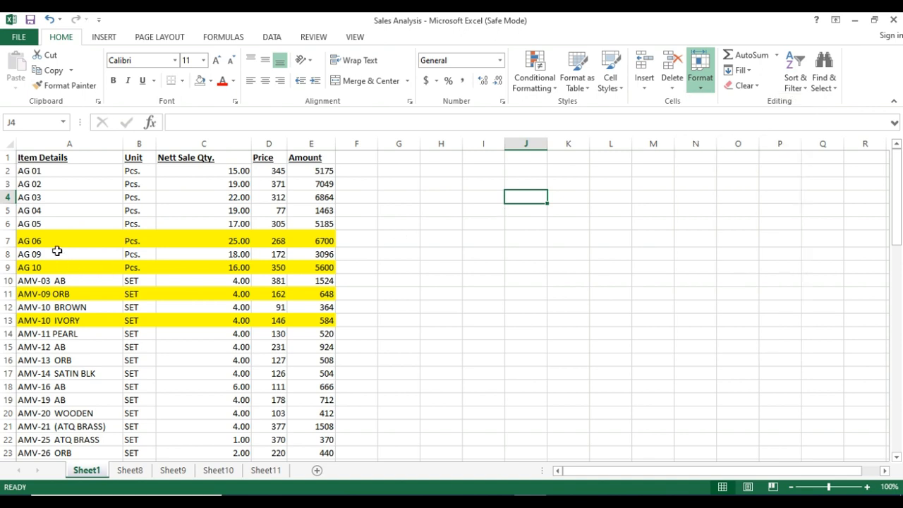
{"action": "left_click_drag", "start_coordinate": [7, 247], "coordinate": [9, 262]}
{"action": "left_click", "coordinate": [205, 253]}
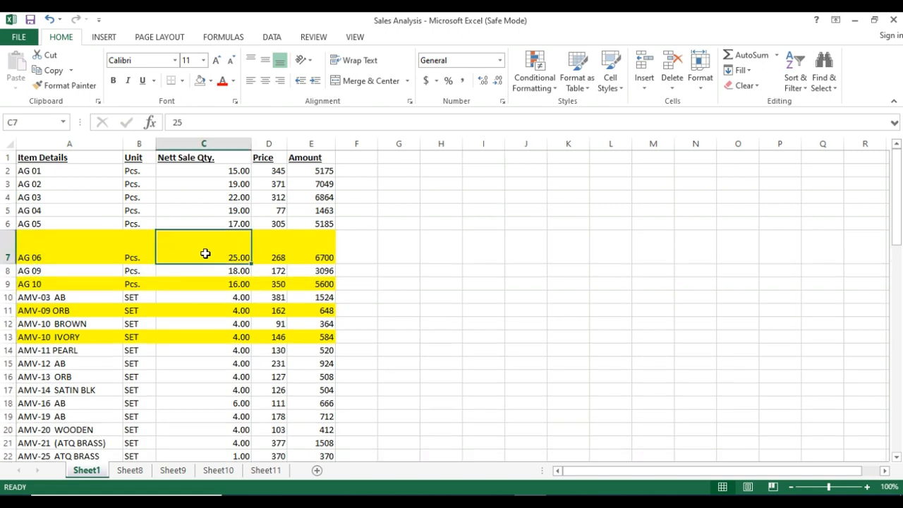
{"action": "left_click", "coordinate": [698, 83]}
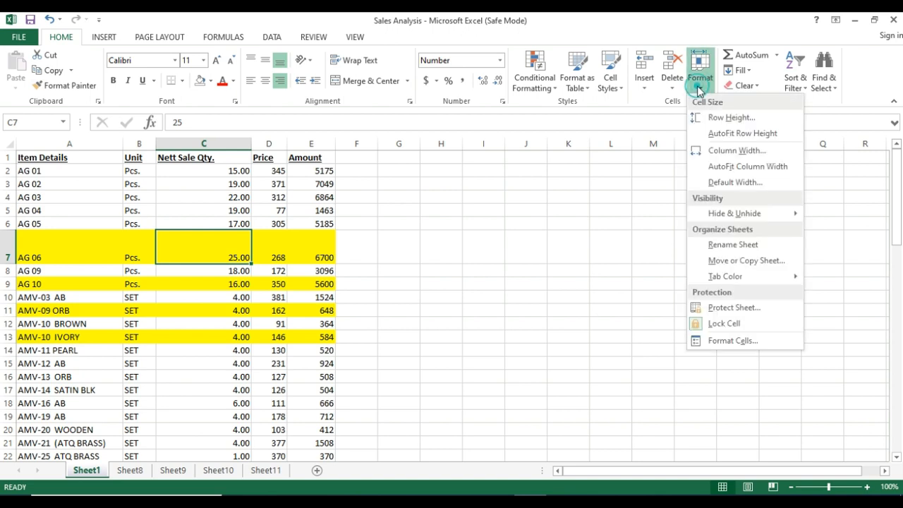
{"action": "left_click", "coordinate": [721, 134]}
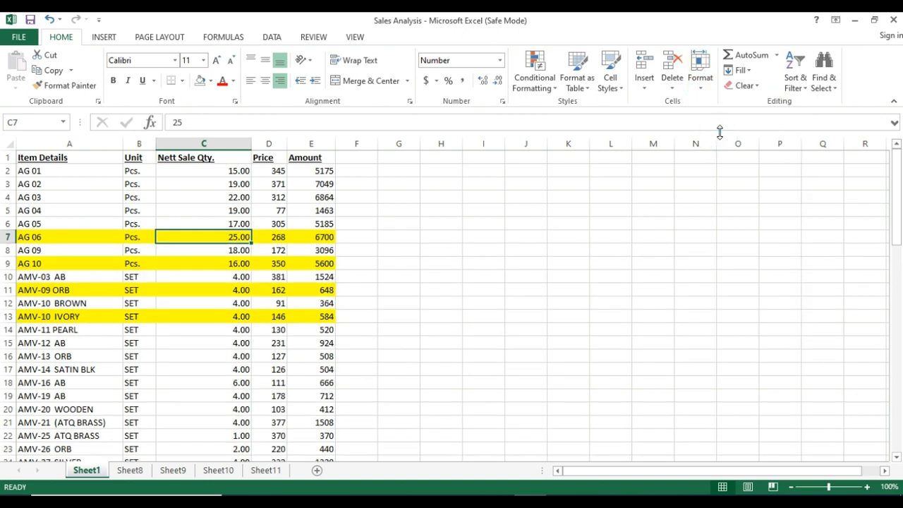
Widen column C, Nett Sale Qty., by hand to a width of about 37.43.
{"action": "left_click", "coordinate": [701, 90]}
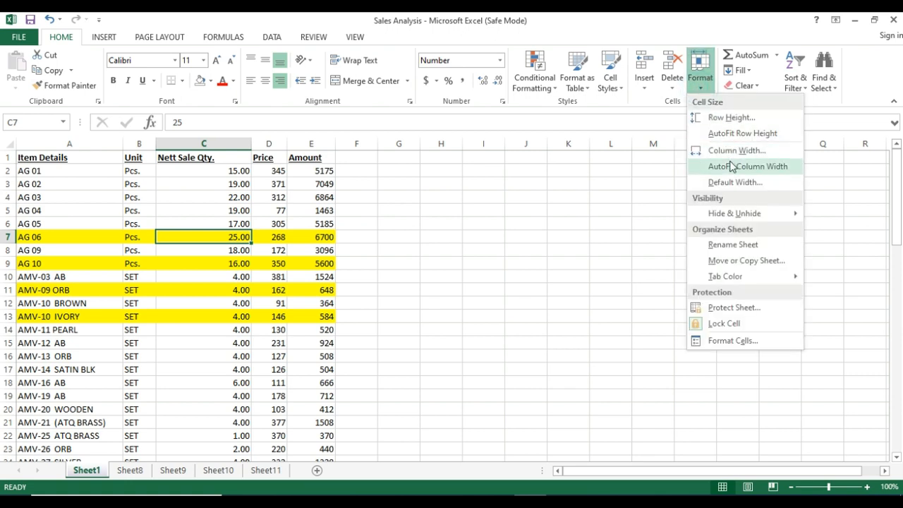
{"action": "left_click", "coordinate": [181, 256]}
{"action": "left_click", "coordinate": [211, 266]}
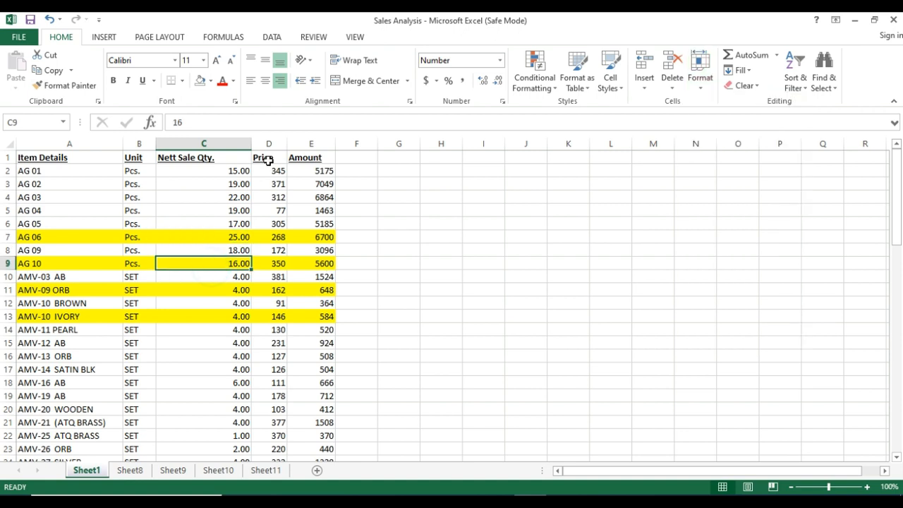
{"action": "left_click_drag", "start_coordinate": [251, 143], "coordinate": [332, 142]}
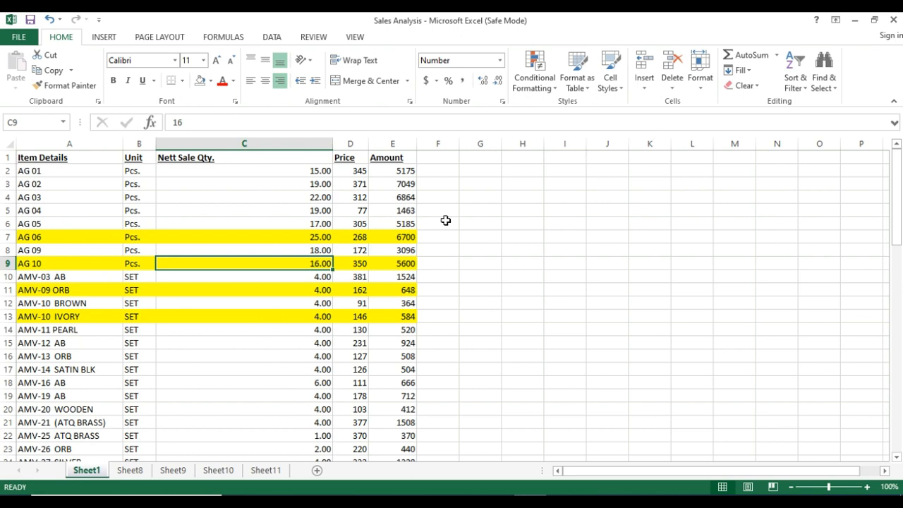
{"action": "left_click", "coordinate": [280, 211]}
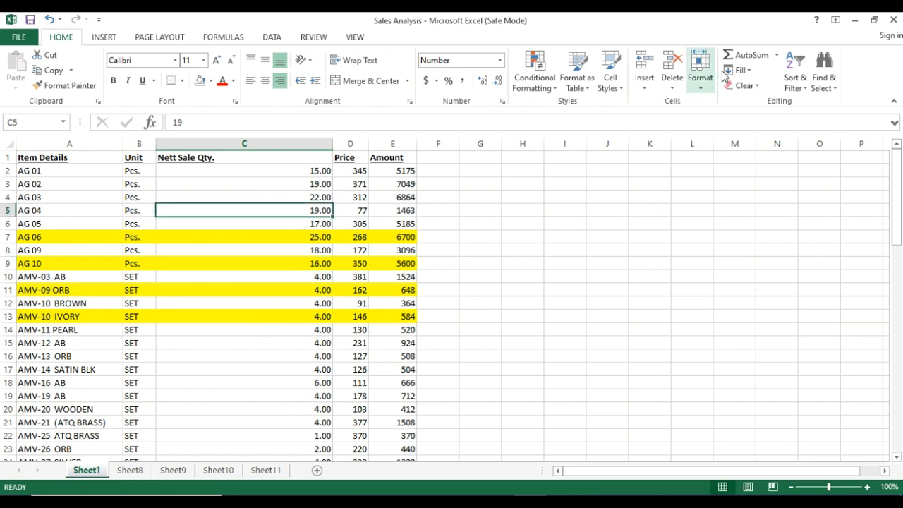
Try a column width of about 15 for the Nett Sale Qty. column and undo it.
{"action": "left_click", "coordinate": [701, 74]}
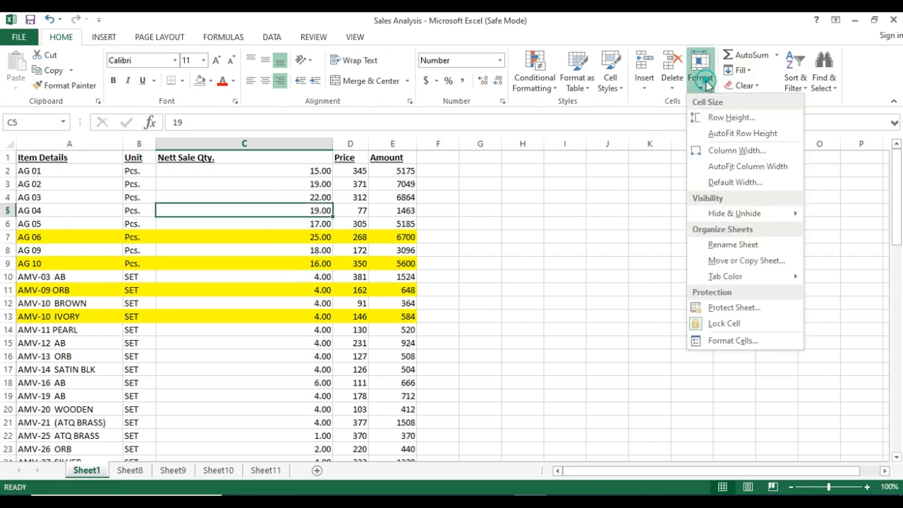
{"action": "left_click", "coordinate": [728, 151]}
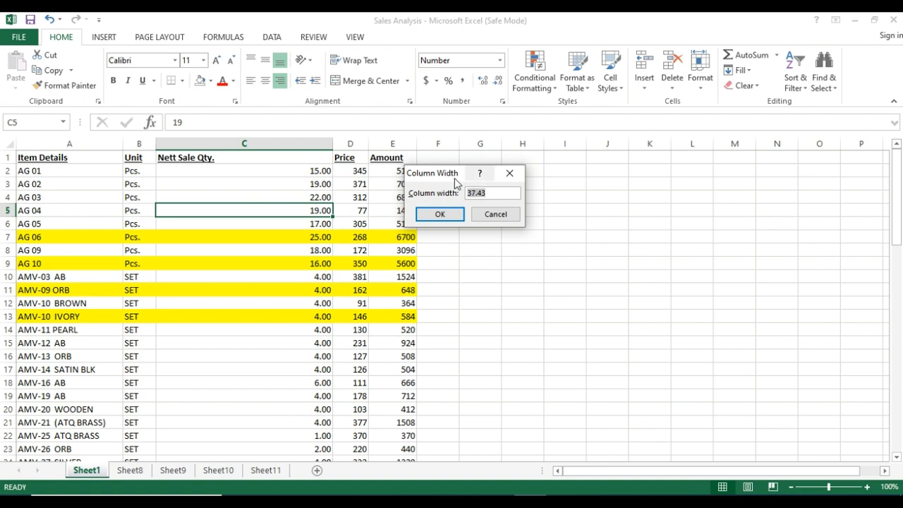
{"action": "left_click_drag", "start_coordinate": [451, 175], "coordinate": [494, 184]}
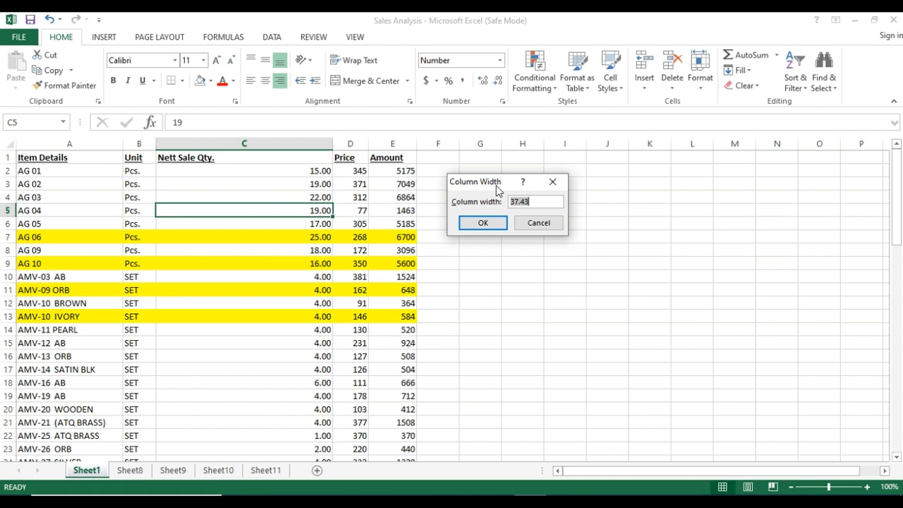
{"action": "type", "text": "15"}
{"action": "left_click", "coordinate": [477, 221]}
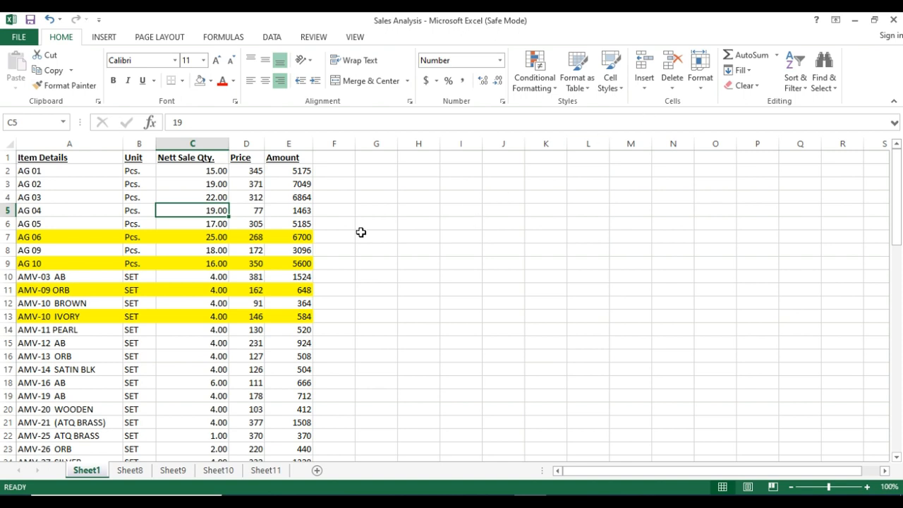
{"action": "key", "text": "ctrl+z"}
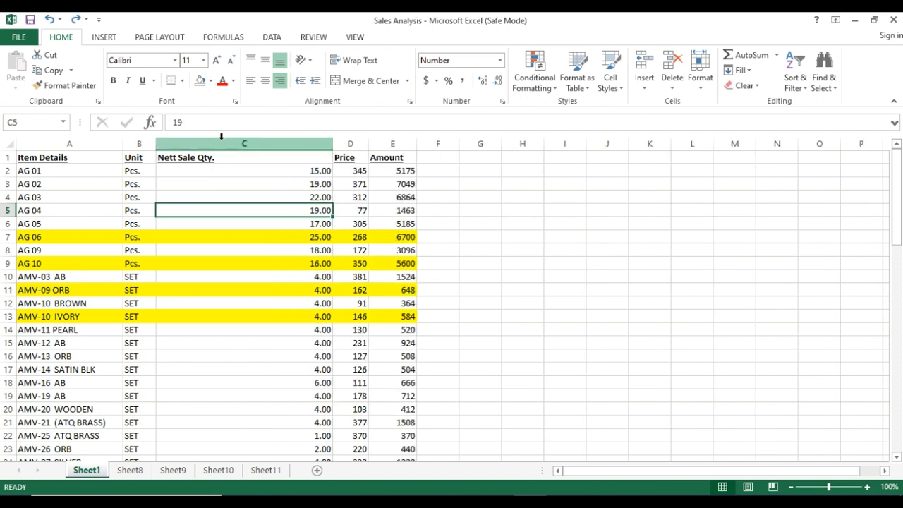
AutoFit column C's width to cell C5, and refit it to the Nett Sale Qty. header in C1.
{"action": "left_click", "coordinate": [700, 88]}
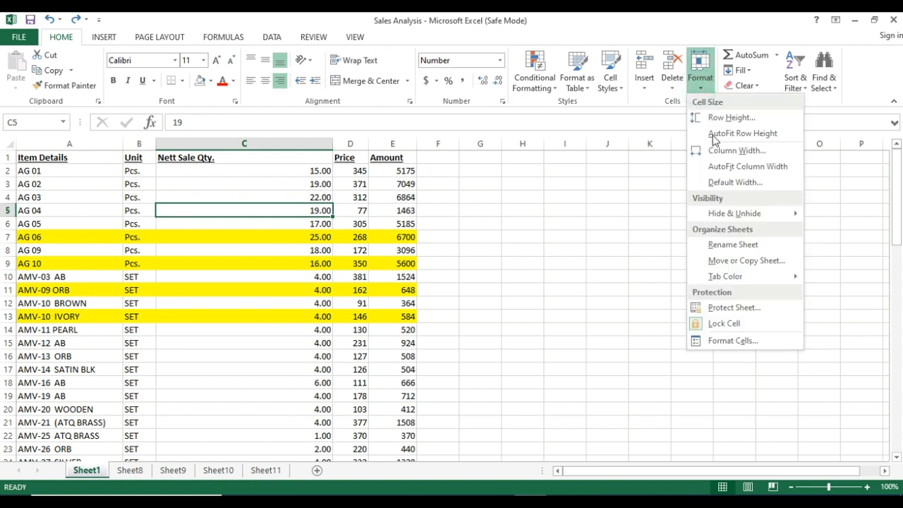
{"action": "left_click", "coordinate": [727, 170]}
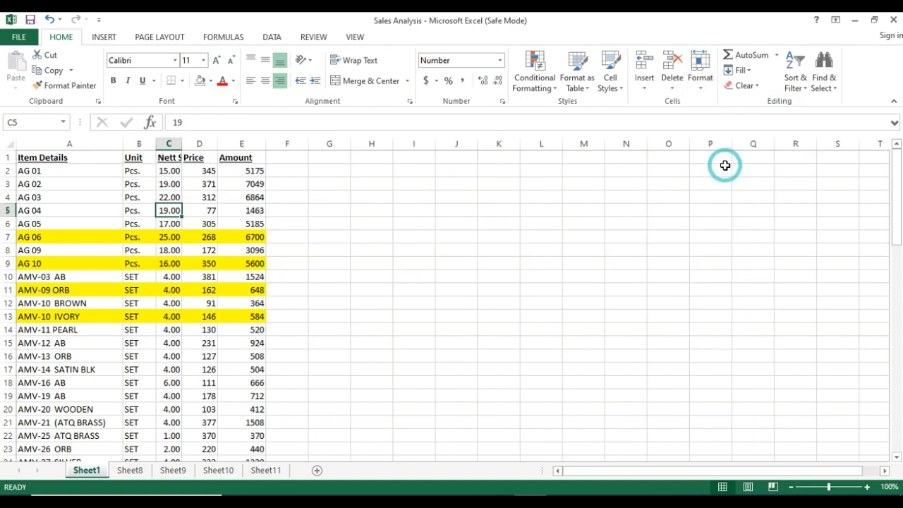
{"action": "left_click", "coordinate": [169, 225]}
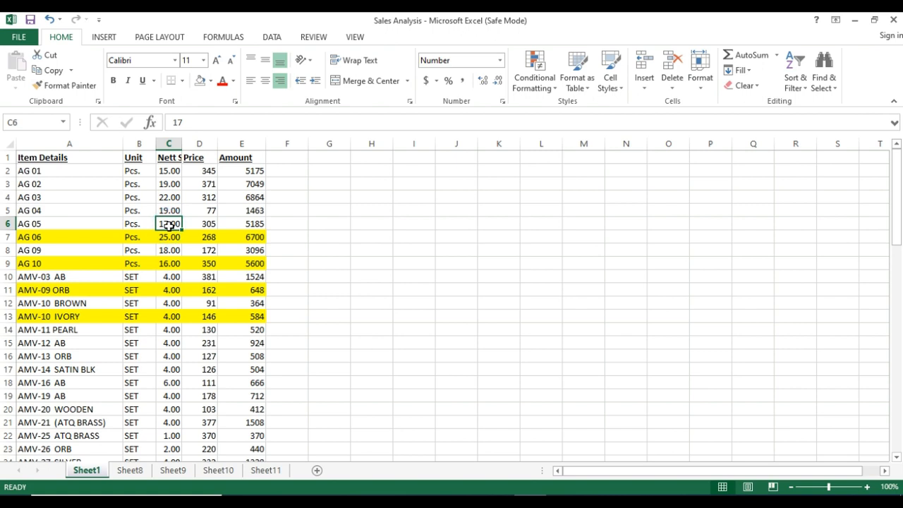
{"action": "left_click", "coordinate": [169, 156]}
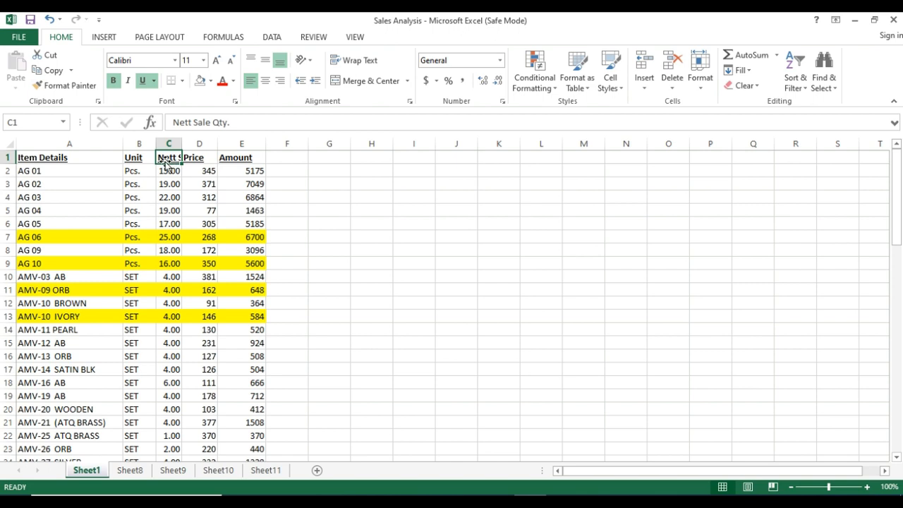
{"action": "left_click", "coordinate": [700, 83]}
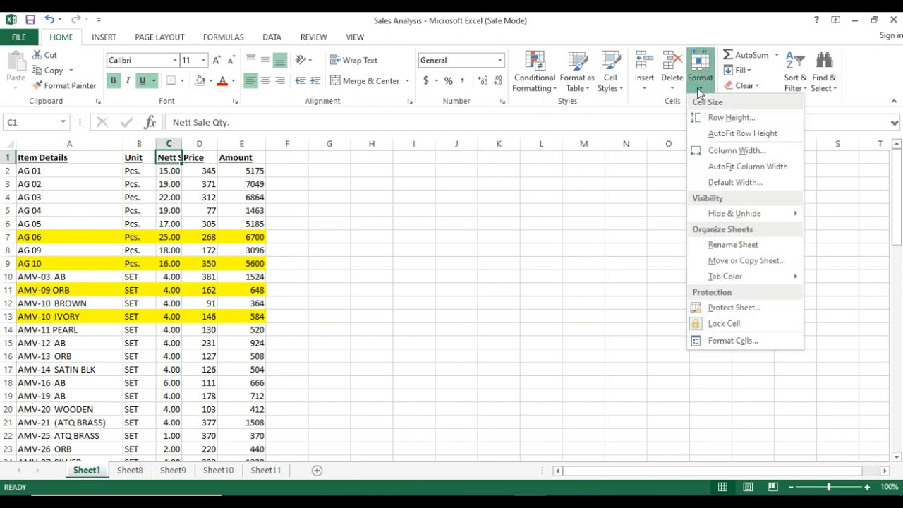
{"action": "left_click", "coordinate": [727, 166]}
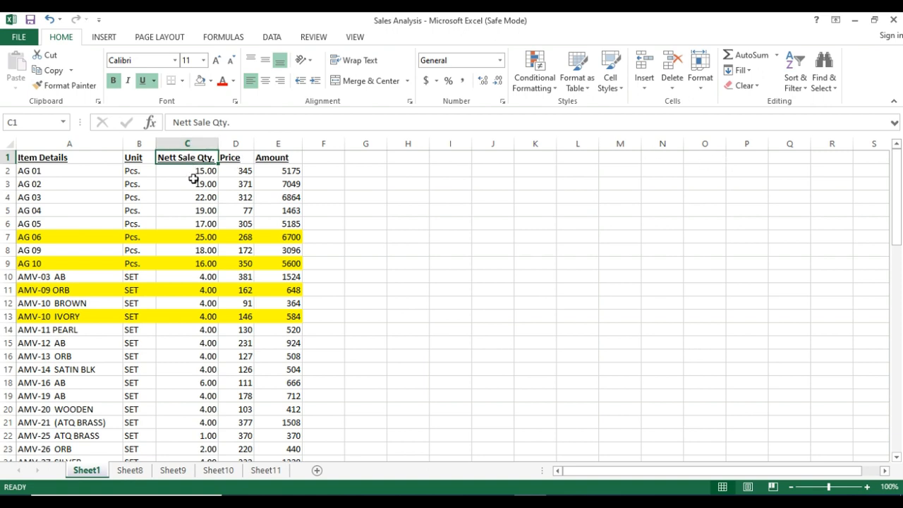
{"action": "left_click", "coordinate": [184, 141]}
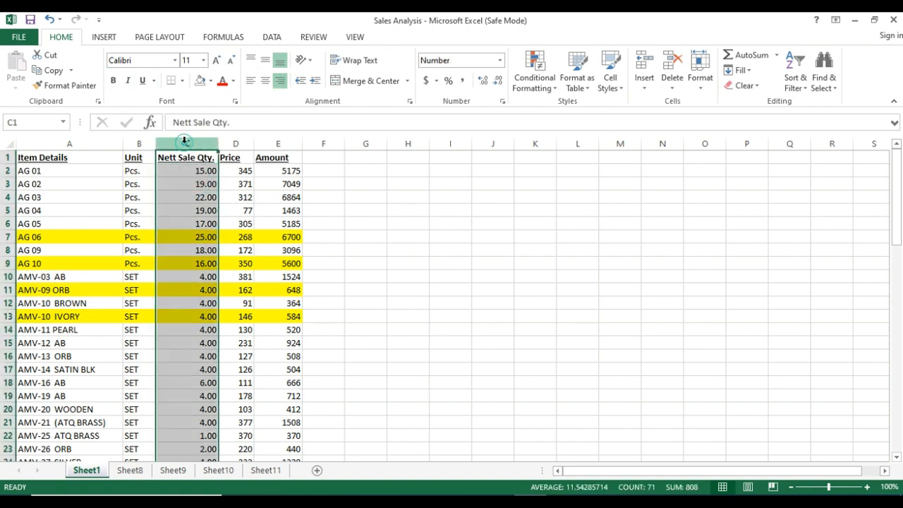
{"action": "left_click", "coordinate": [702, 91]}
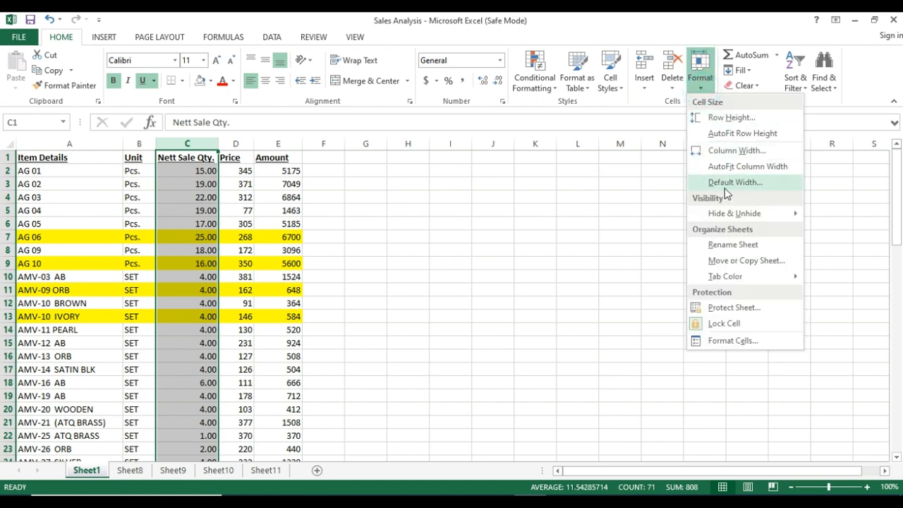
{"action": "left_click", "coordinate": [456, 205]}
{"action": "left_click", "coordinate": [455, 205]}
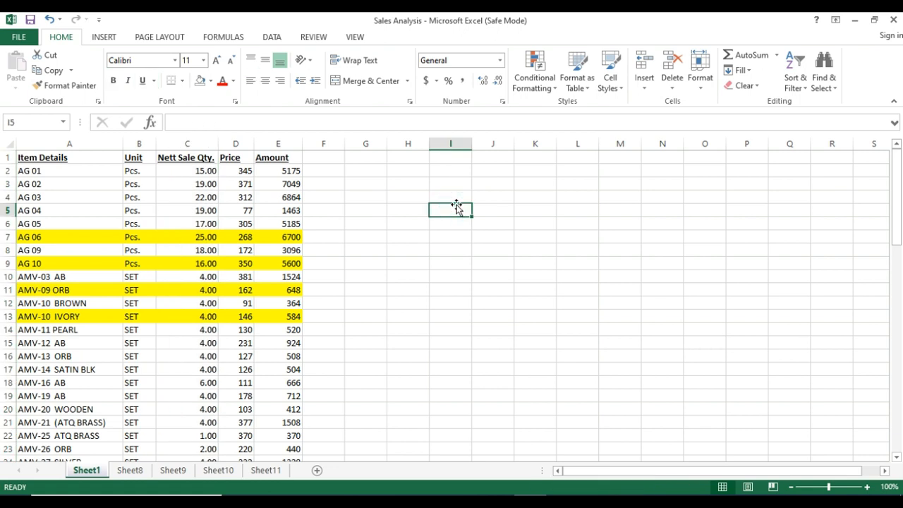
Check the sheet's standard column width and the row height at cell I5, cancelling both dialogs.
{"action": "left_click", "coordinate": [706, 83]}
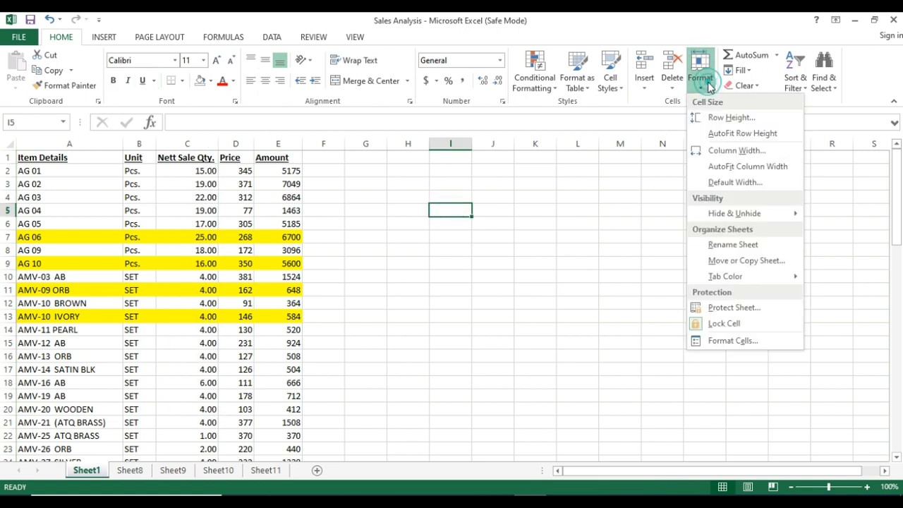
{"action": "left_click", "coordinate": [722, 181]}
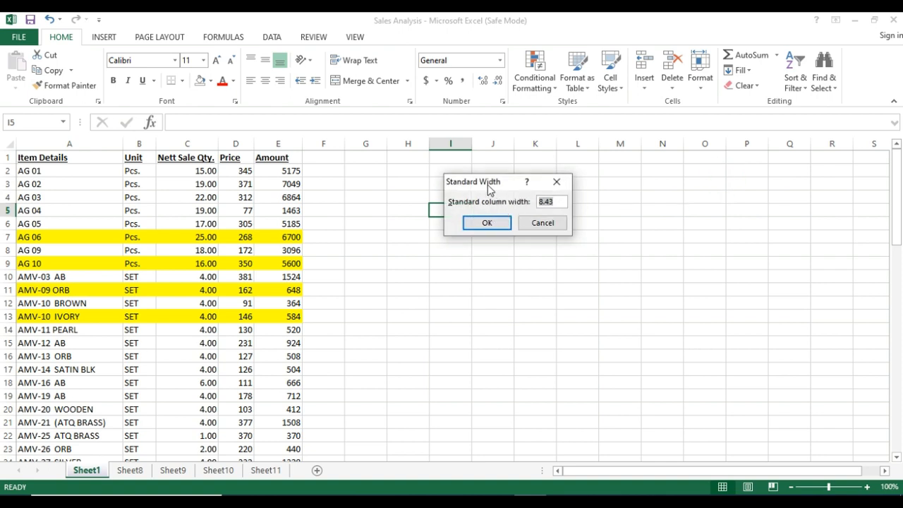
{"action": "left_click_drag", "start_coordinate": [490, 187], "coordinate": [503, 220]}
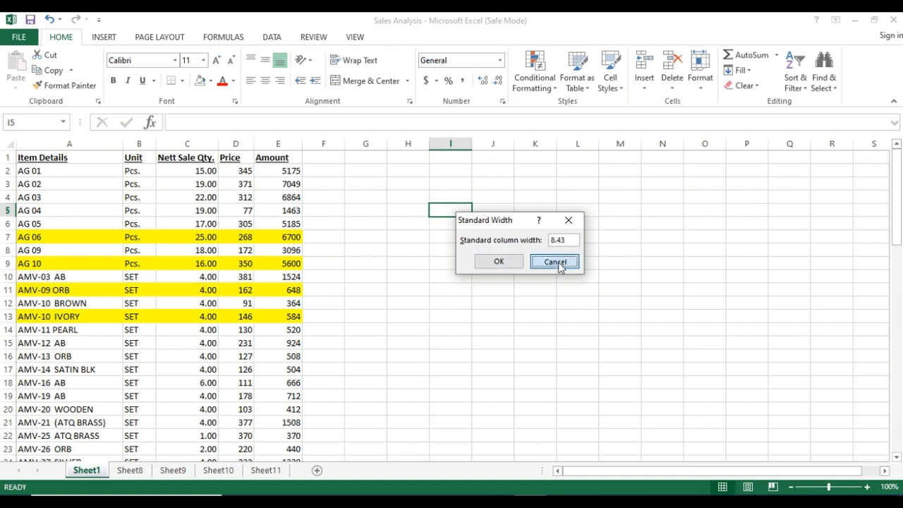
{"action": "left_click", "coordinate": [557, 262]}
{"action": "left_click", "coordinate": [701, 86]}
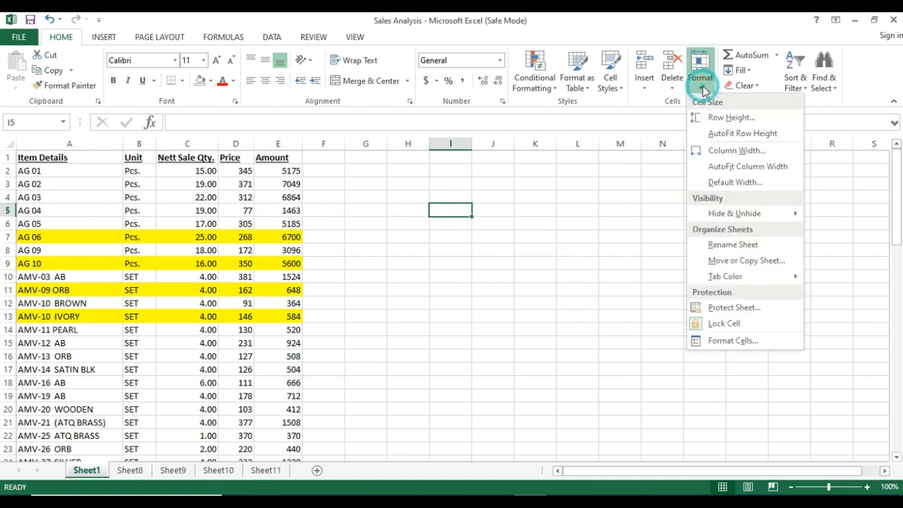
{"action": "left_click", "coordinate": [729, 118]}
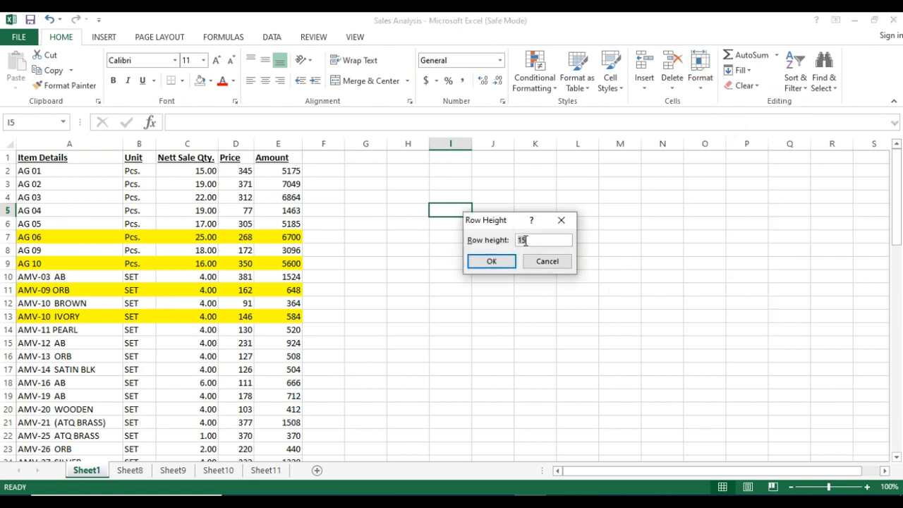
{"action": "left_click", "coordinate": [544, 259]}
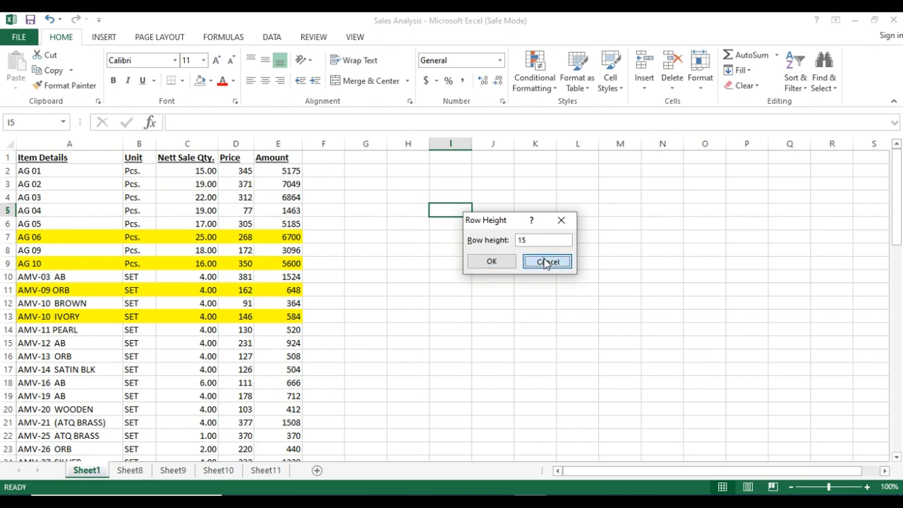
Switch to the empty Sheet11 worksheet and hide it.
{"action": "left_click", "coordinate": [700, 74]}
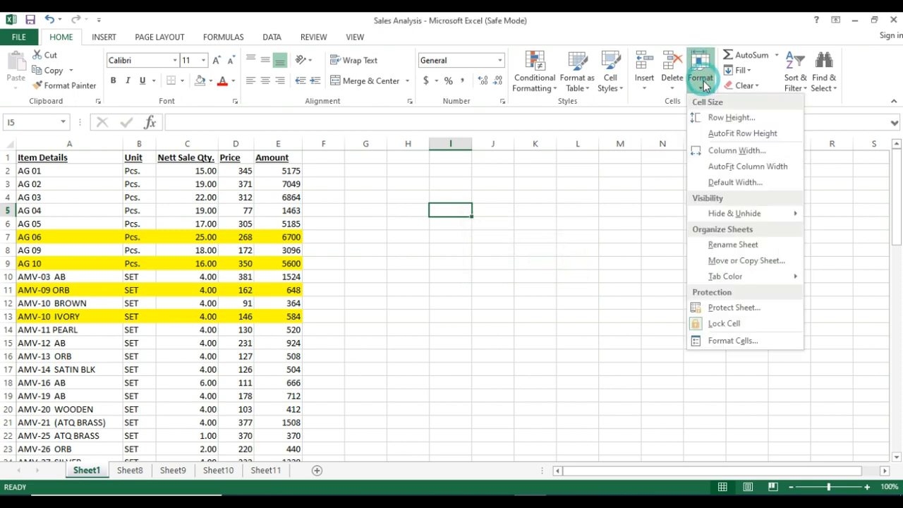
{"action": "mouse_move", "coordinate": [749, 221]}
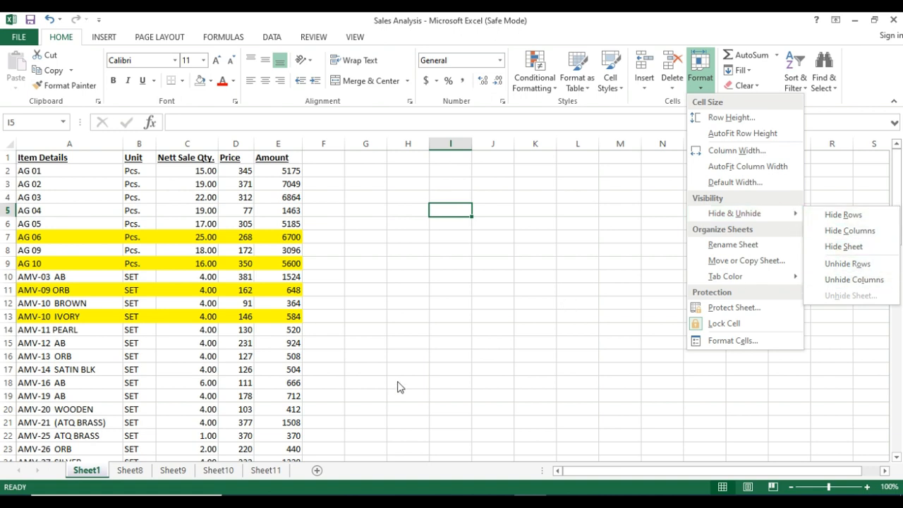
{"action": "left_click", "coordinate": [268, 473]}
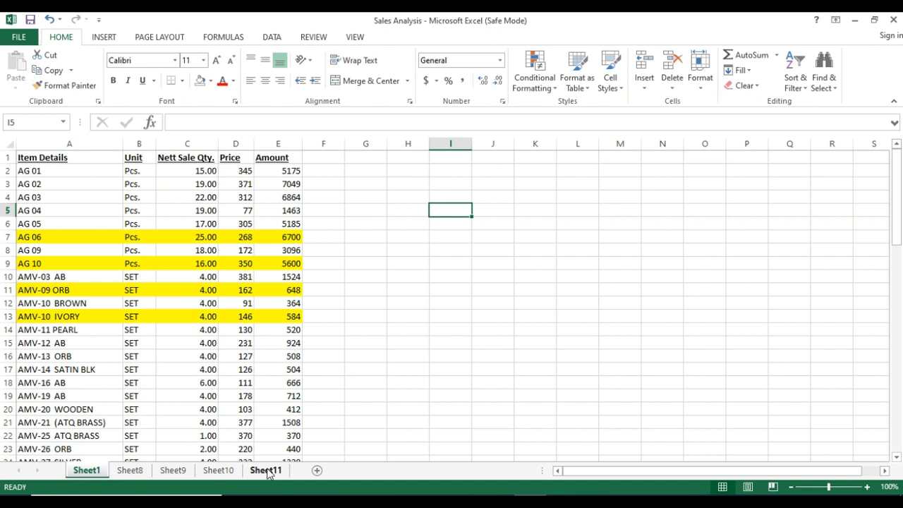
{"action": "left_click", "coordinate": [268, 471]}
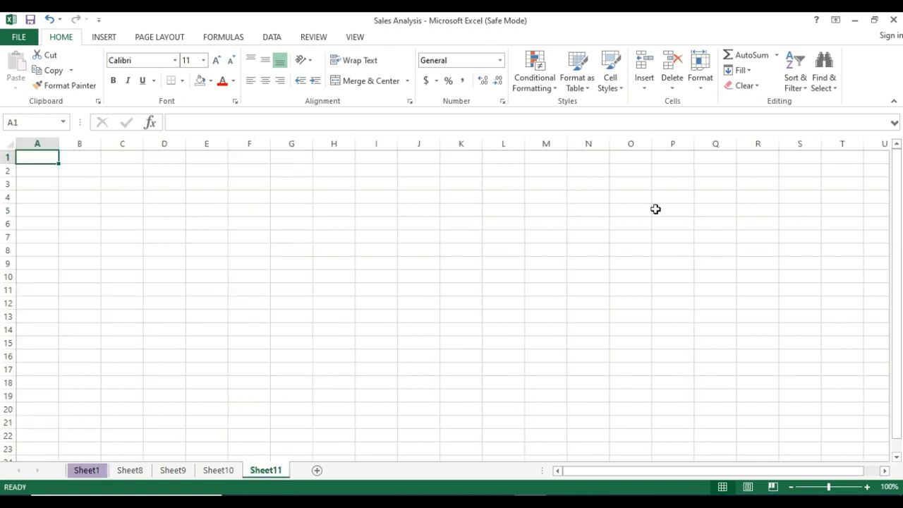
{"action": "left_click", "coordinate": [700, 86]}
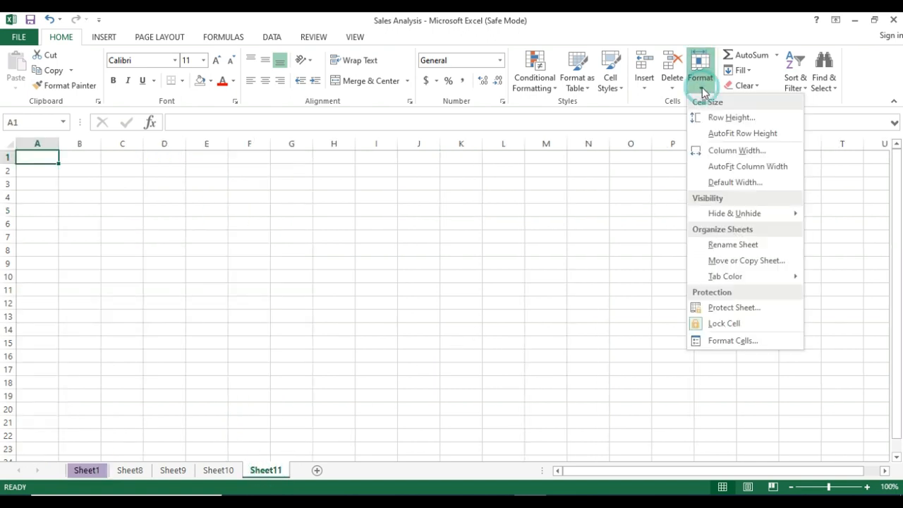
{"action": "mouse_move", "coordinate": [775, 217]}
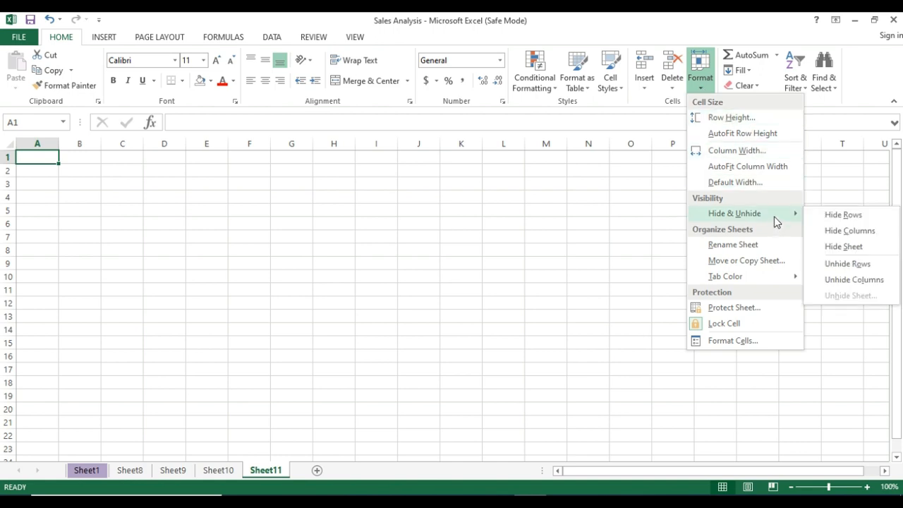
{"action": "left_click", "coordinate": [850, 248]}
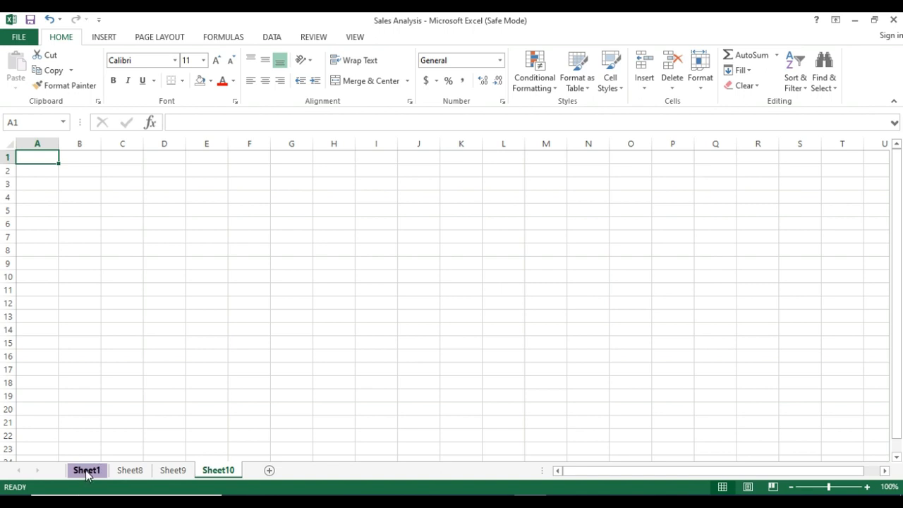
Unhide the hidden Sheet11 worksheet.
{"action": "right_click", "coordinate": [227, 471]}
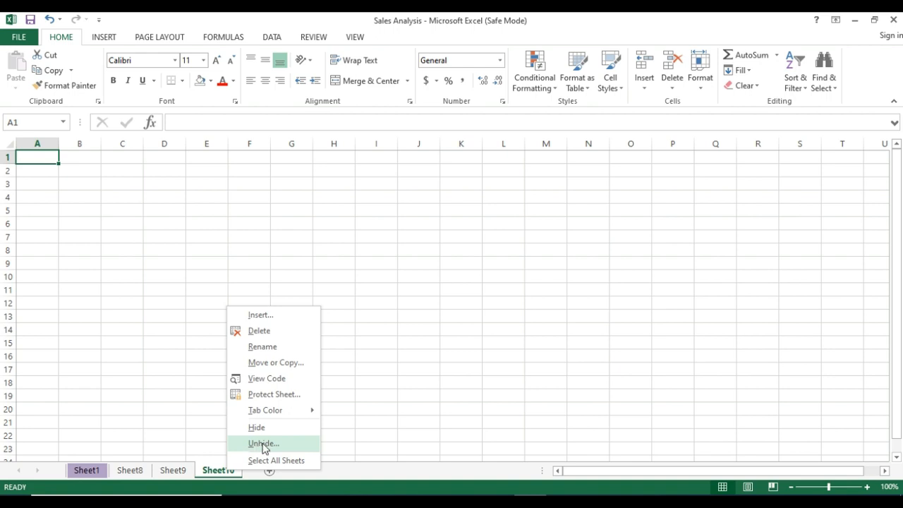
{"action": "left_click", "coordinate": [701, 88]}
{"action": "mouse_move", "coordinate": [748, 214]}
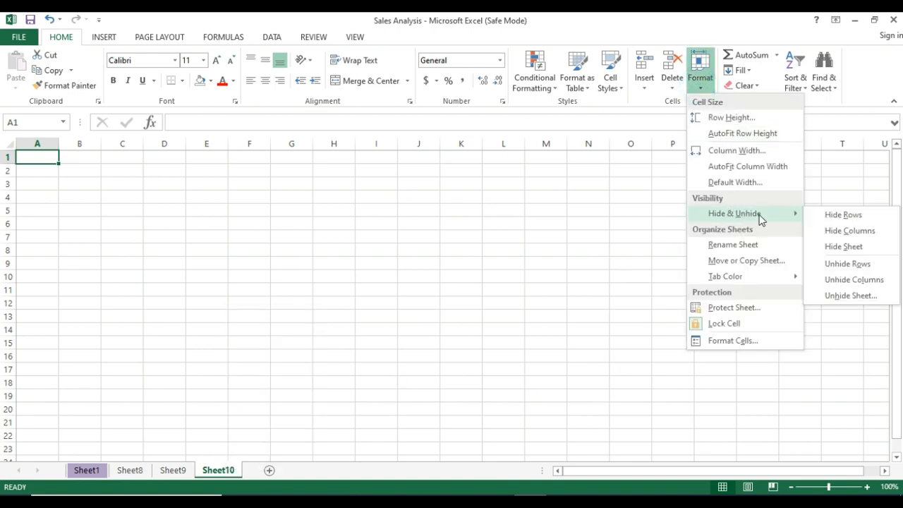
{"action": "left_click", "coordinate": [845, 299]}
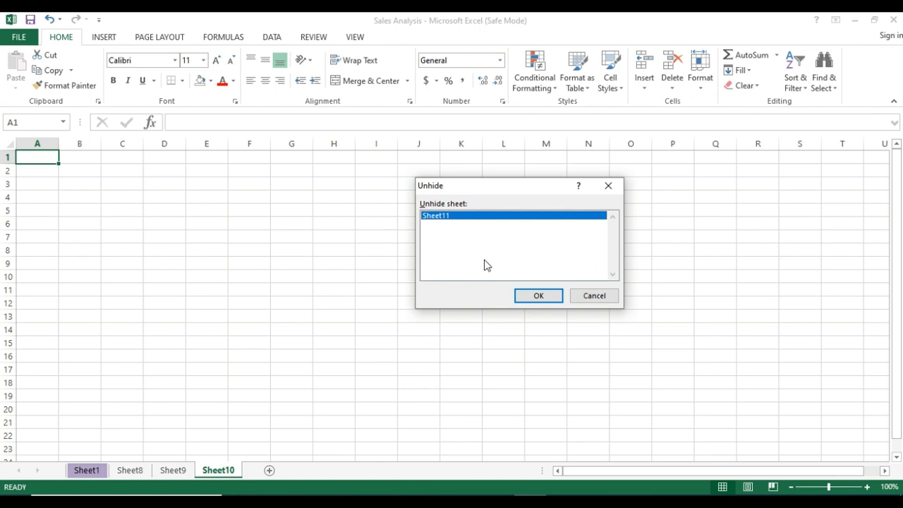
{"action": "left_click", "coordinate": [530, 292]}
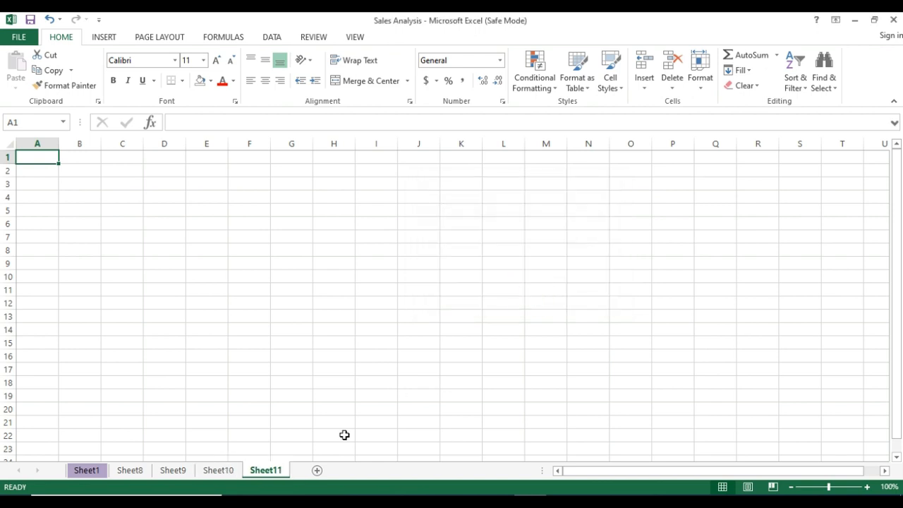
Return to Sheet1 and hide rows 7 to 10, from AG 06 to AMV-03 AB.
{"action": "left_click", "coordinate": [98, 471], "text": "ctrl"}
{"action": "left_click", "coordinate": [97, 472]}
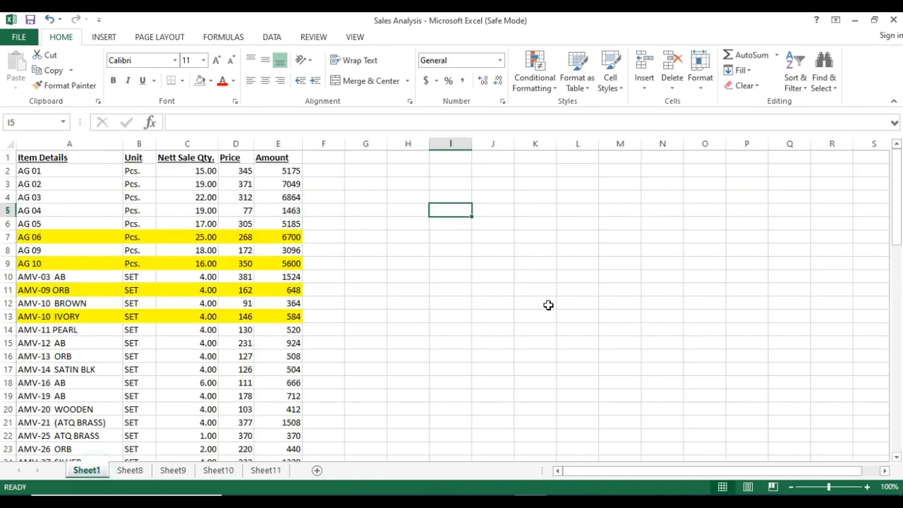
{"action": "left_click", "coordinate": [701, 81]}
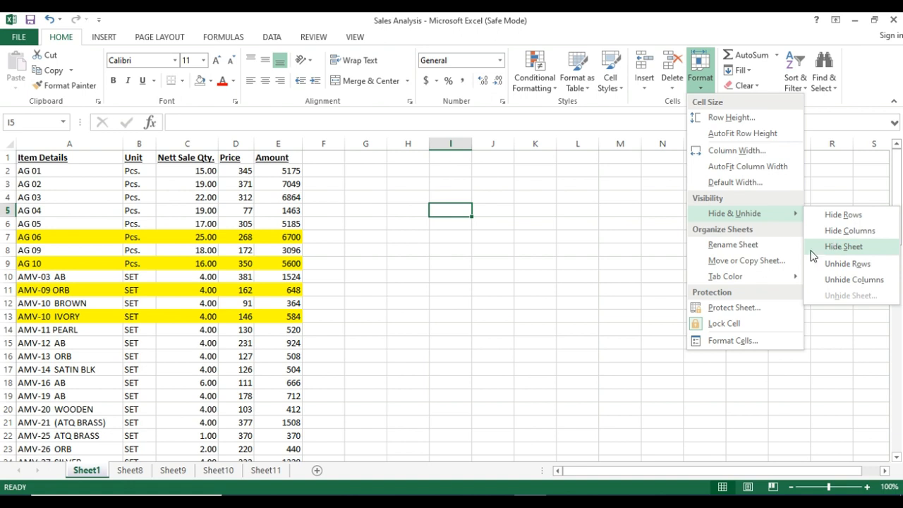
{"action": "left_click", "coordinate": [10, 238]}
{"action": "left_click_drag", "start_coordinate": [10, 237], "coordinate": [10, 277]}
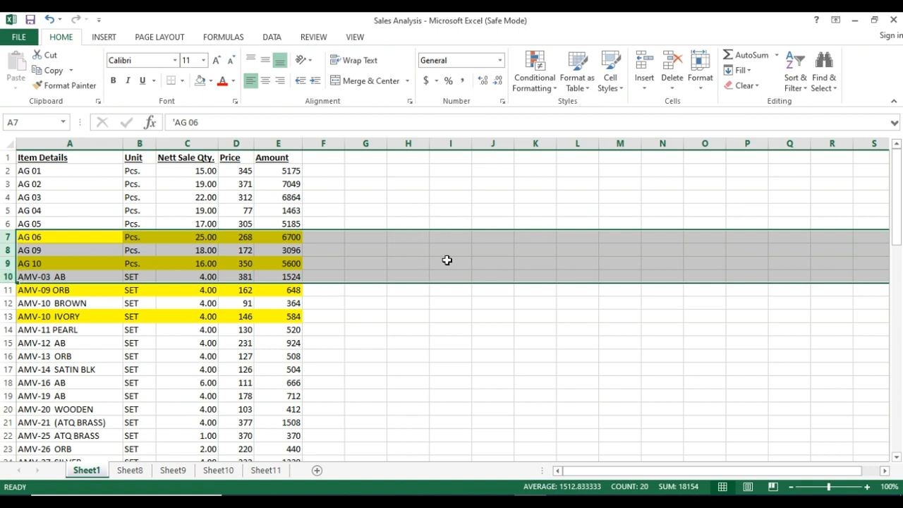
{"action": "left_click", "coordinate": [701, 79]}
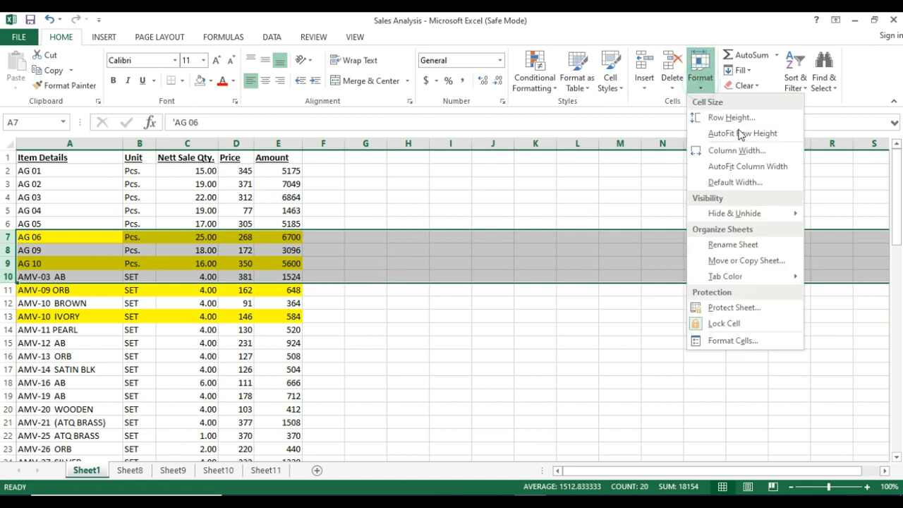
{"action": "mouse_move", "coordinate": [782, 213]}
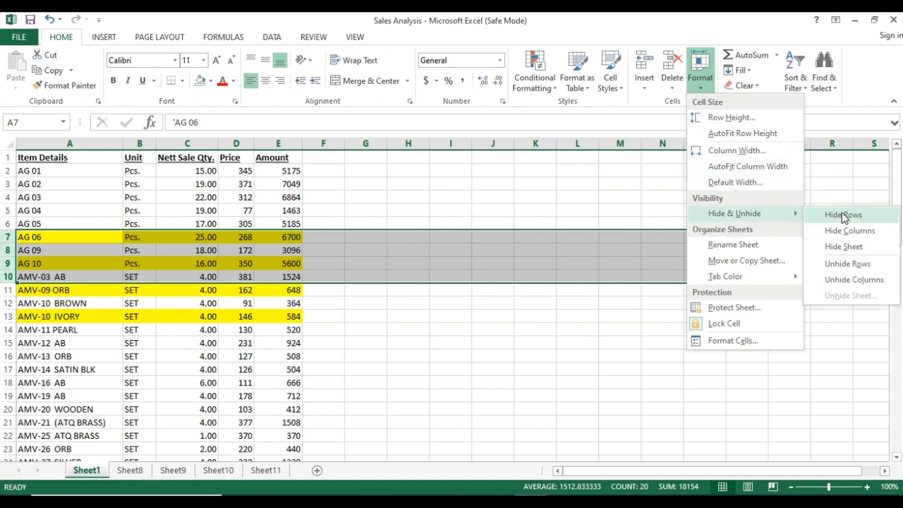
{"action": "left_click", "coordinate": [842, 212]}
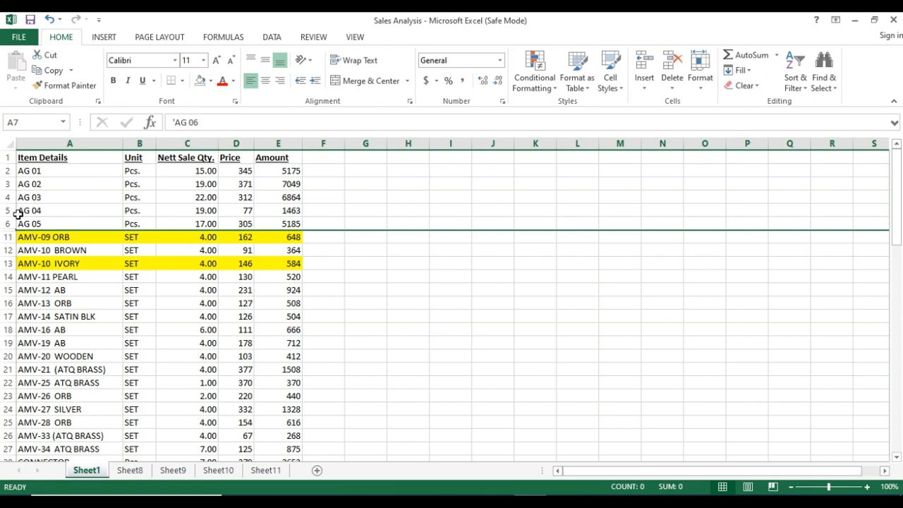
Unhide rows 7 to 10 by selecting the surrounding rows 6 and 11.
{"action": "left_click_drag", "start_coordinate": [9, 224], "coordinate": [10, 236]}
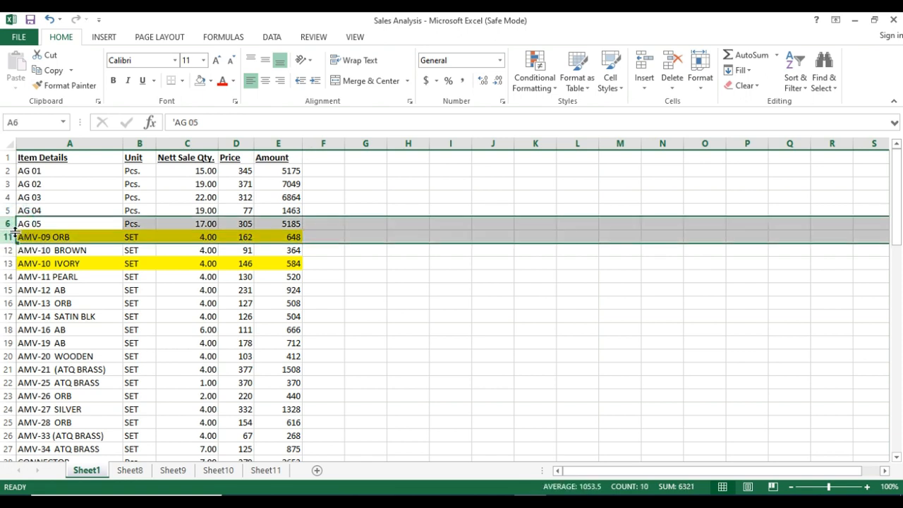
{"action": "left_click", "coordinate": [702, 90]}
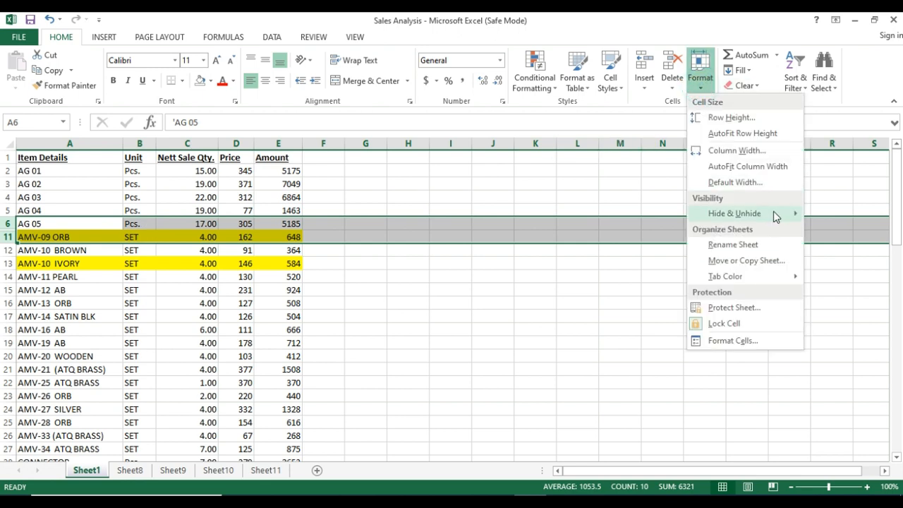
{"action": "mouse_move", "coordinate": [773, 211]}
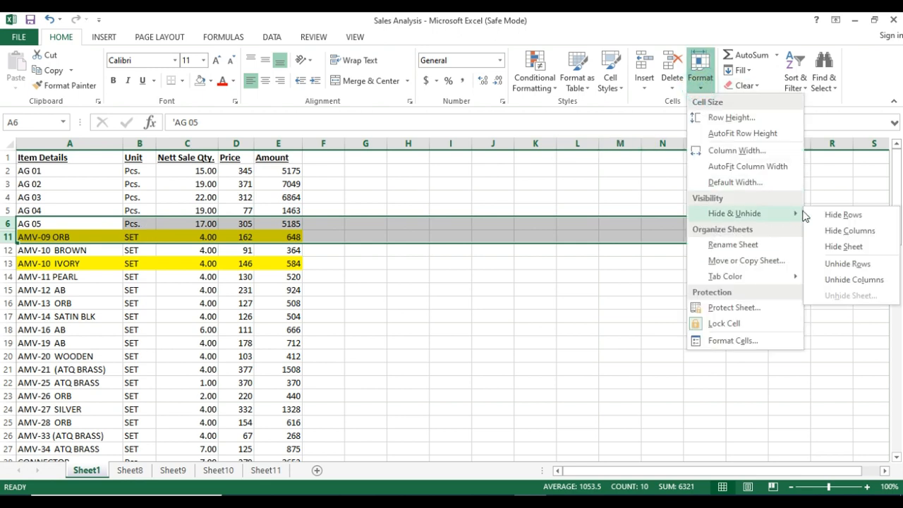
{"action": "left_click", "coordinate": [845, 267]}
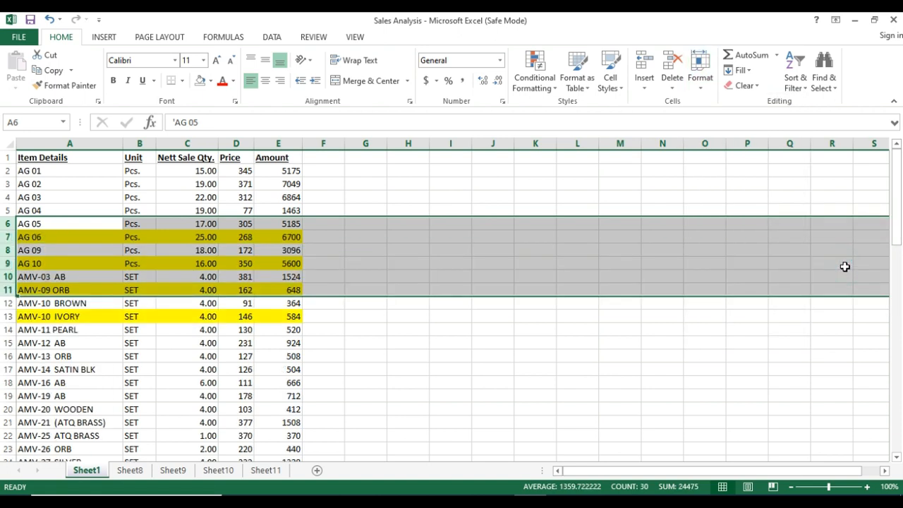
Hide column B, Unit, on Sheet1.
{"action": "left_click", "coordinate": [131, 143]}
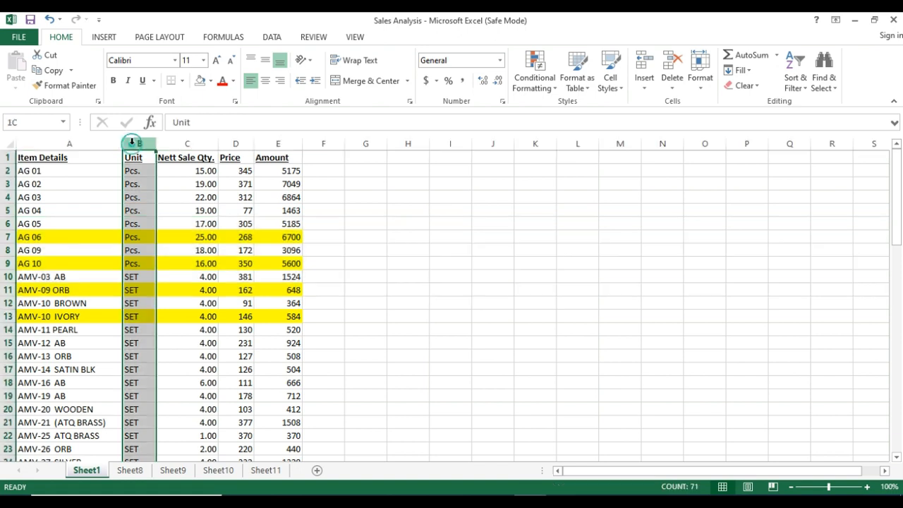
{"action": "left_click", "coordinate": [698, 86]}
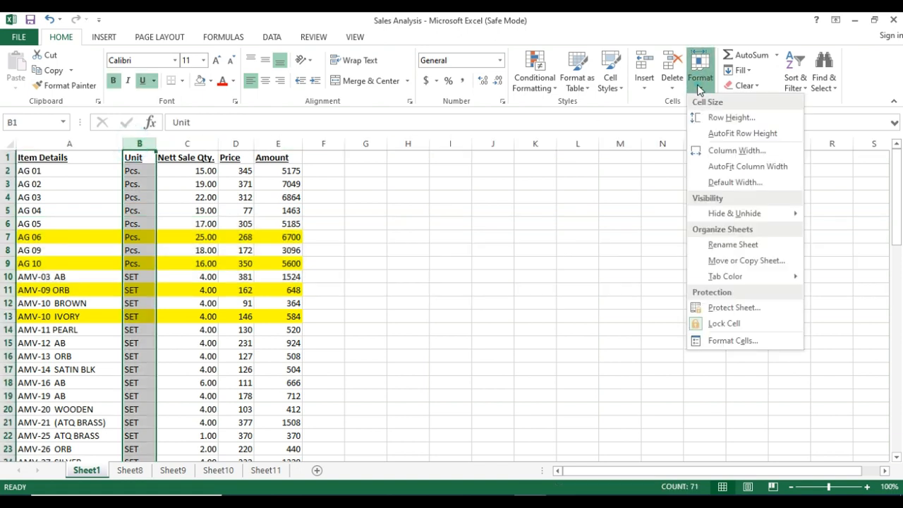
{"action": "mouse_move", "coordinate": [766, 216]}
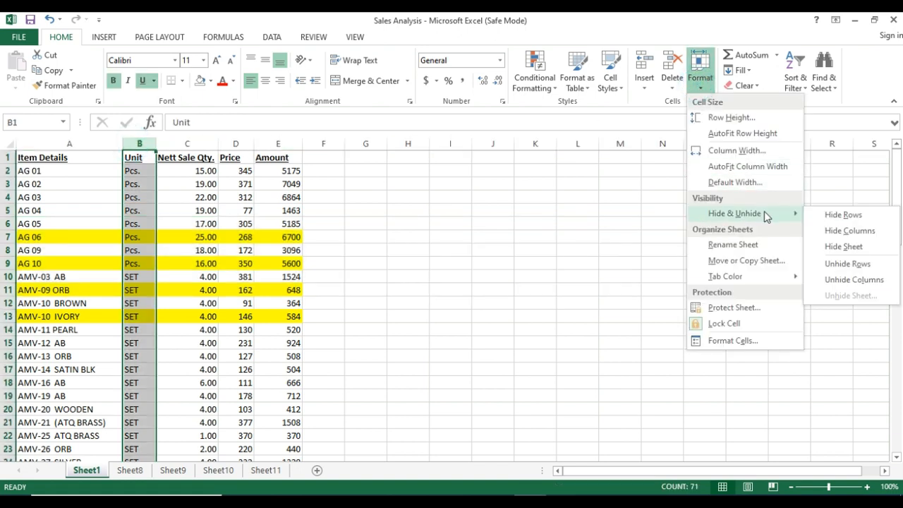
{"action": "left_click", "coordinate": [848, 232]}
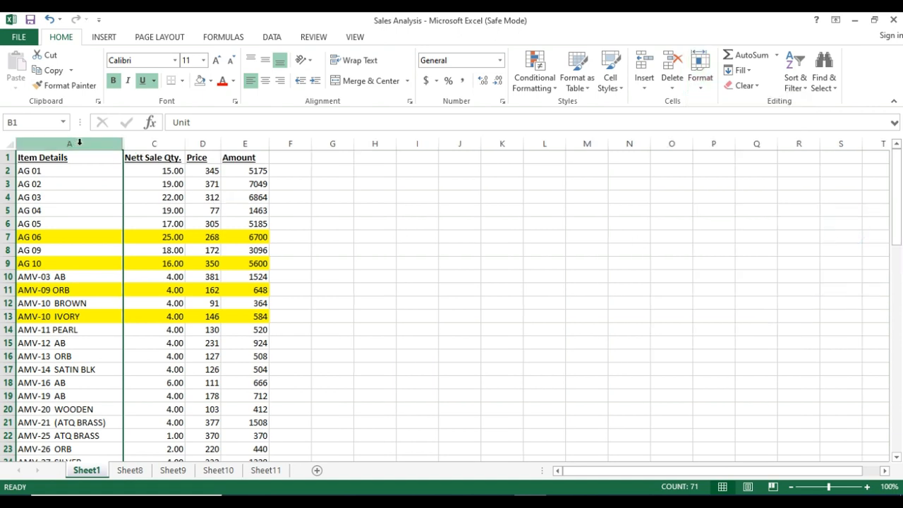
Unhide the Unit column by selecting its neighbouring columns A and C.
{"action": "left_click_drag", "start_coordinate": [86, 141], "coordinate": [133, 141]}
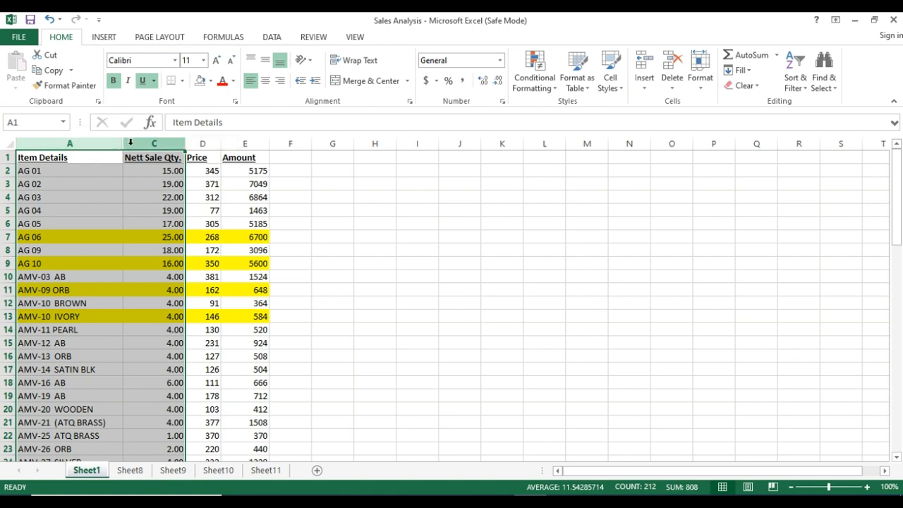
{"action": "left_click", "coordinate": [702, 93]}
{"action": "mouse_move", "coordinate": [788, 228]}
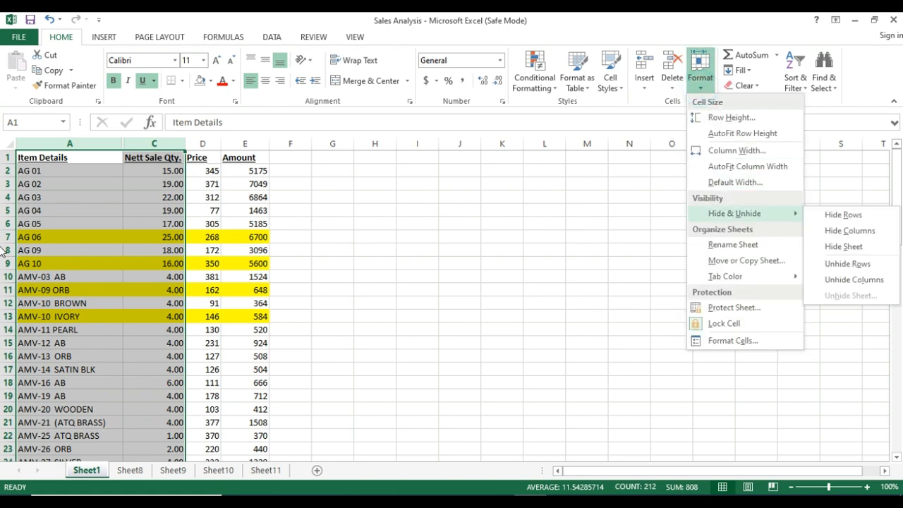
{"action": "left_click", "coordinate": [868, 280]}
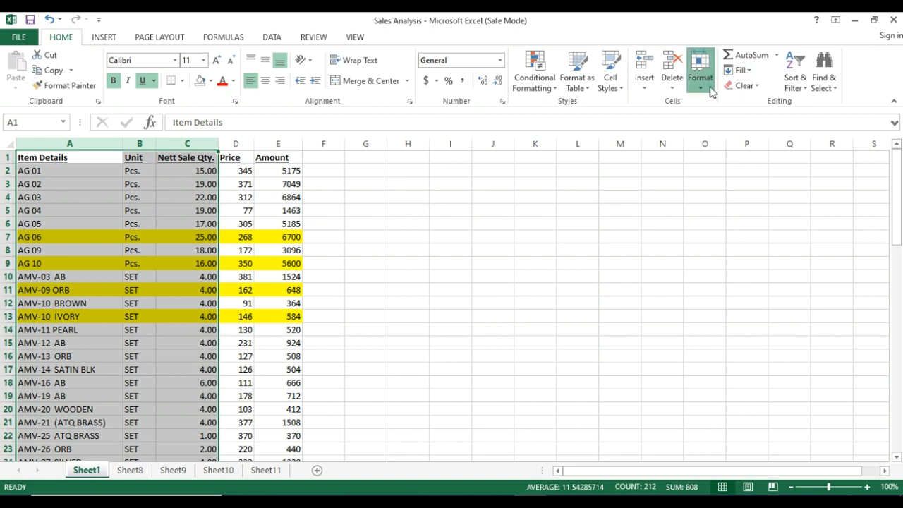
Rename Sheet1 as Sheet1poiuyt and bring up the sheet's own commands to see the alternative Rename option.
{"action": "left_click", "coordinate": [709, 90]}
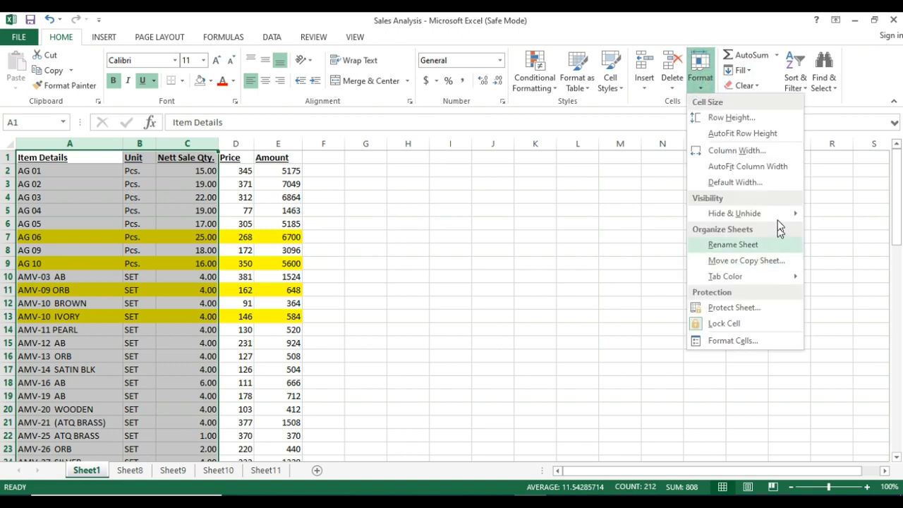
{"action": "mouse_move", "coordinate": [777, 216]}
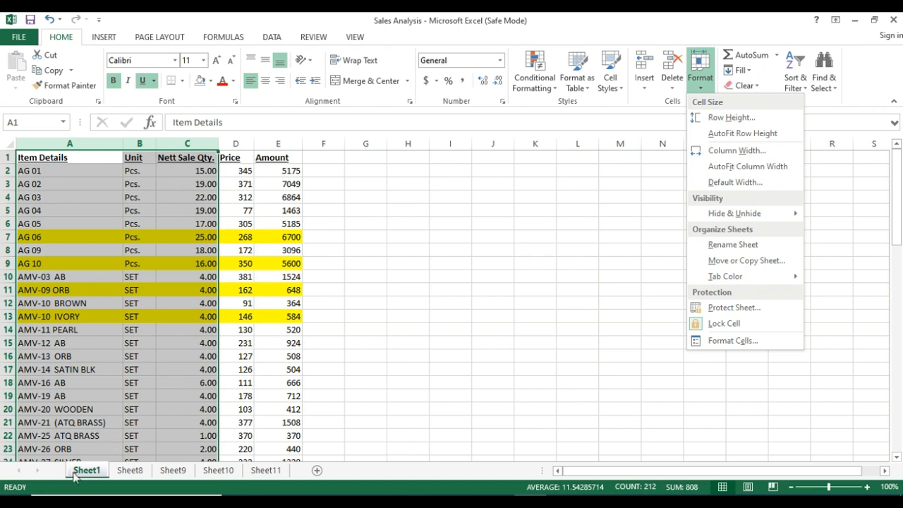
{"action": "left_click", "coordinate": [729, 244]}
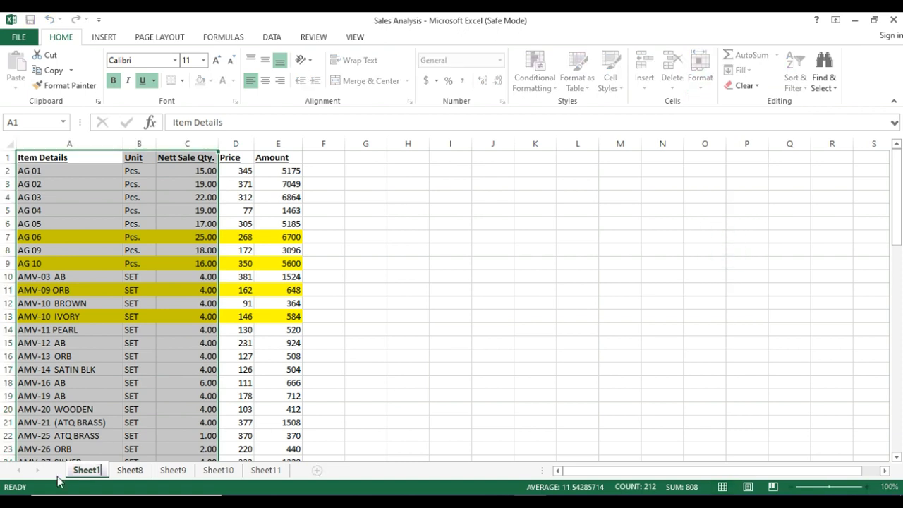
{"action": "type", "text": "poiuyt"}
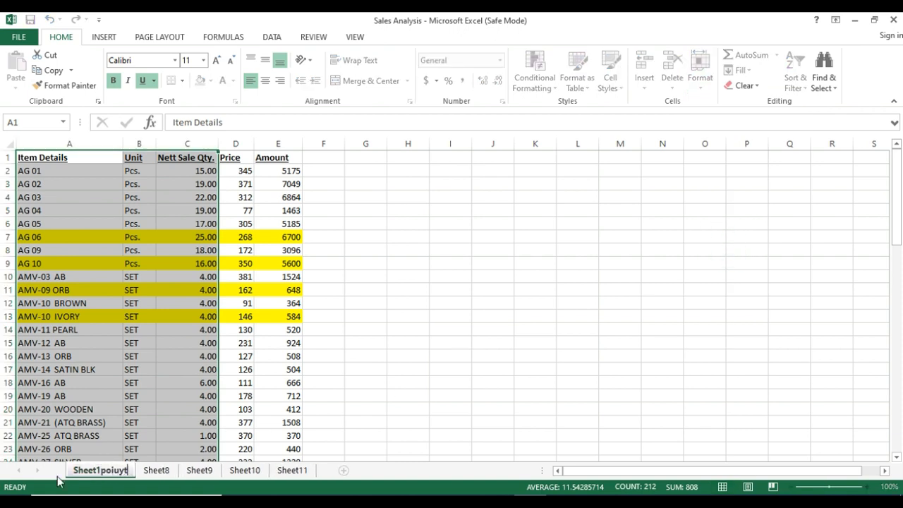
{"action": "key", "text": "Return"}
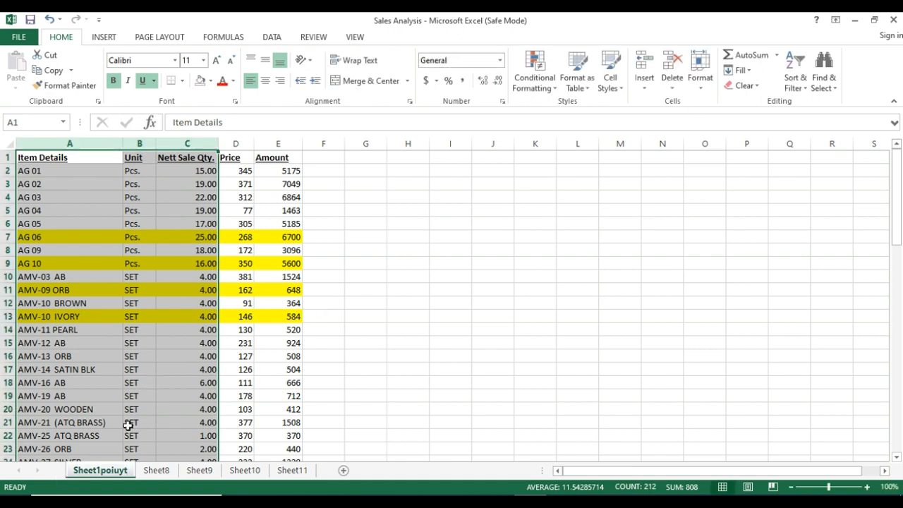
{"action": "right_click", "coordinate": [105, 477]}
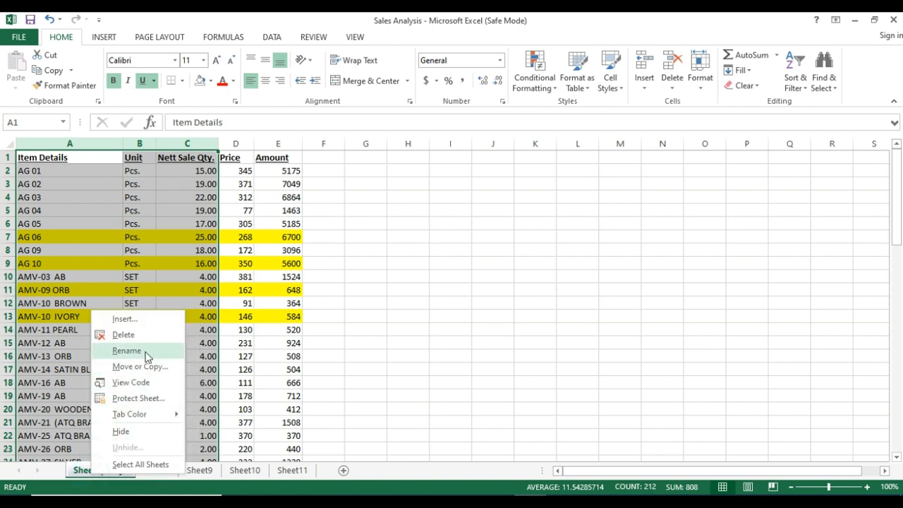
{"action": "left_click", "coordinate": [678, 206]}
Move Sheet1poiuyt to the end of the Sales Analysis.xls workbook.
{"action": "left_click", "coordinate": [702, 86]}
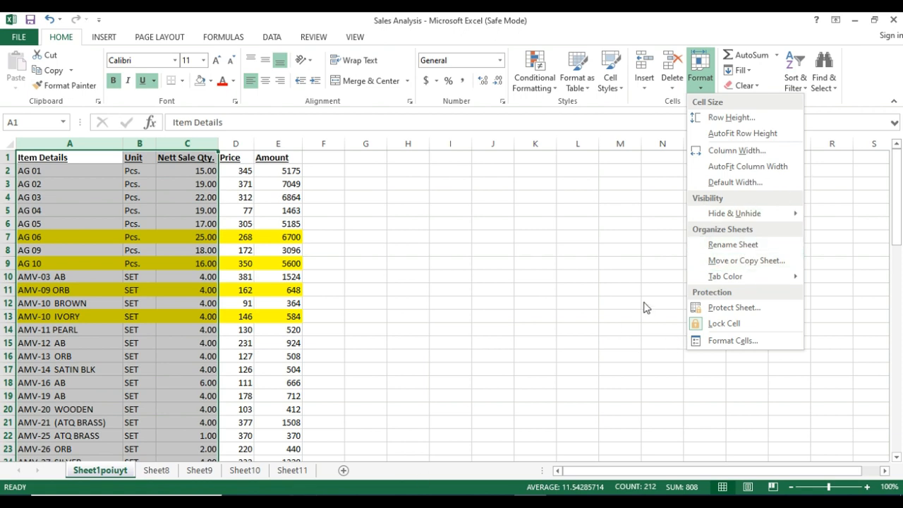
{"action": "left_click", "coordinate": [729, 261]}
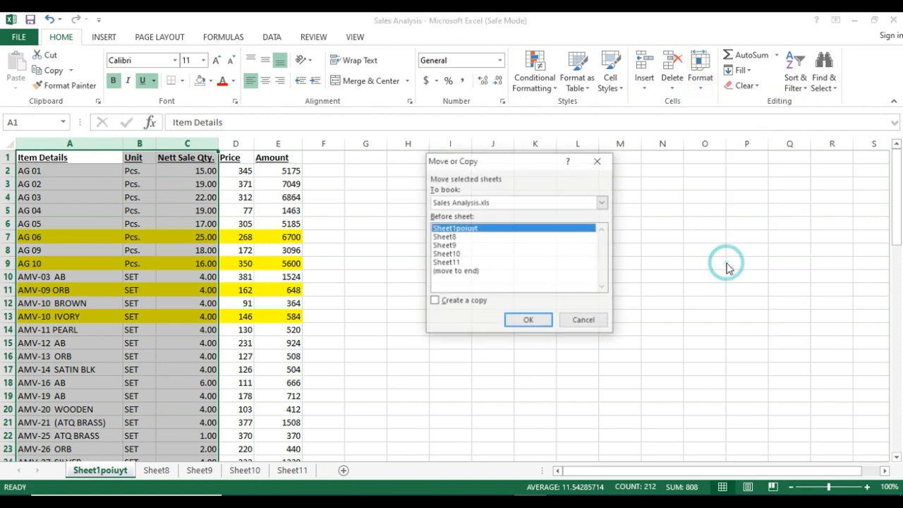
{"action": "left_click", "coordinate": [452, 272]}
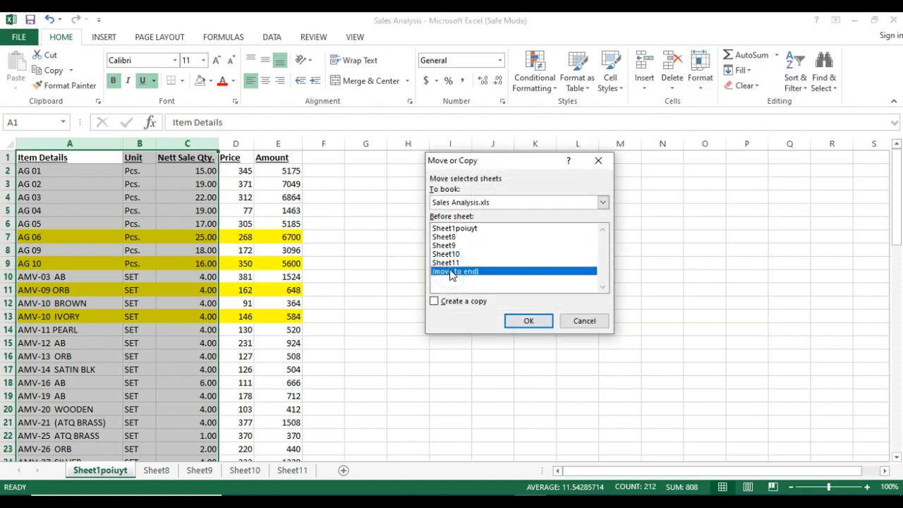
{"action": "left_click", "coordinate": [516, 321]}
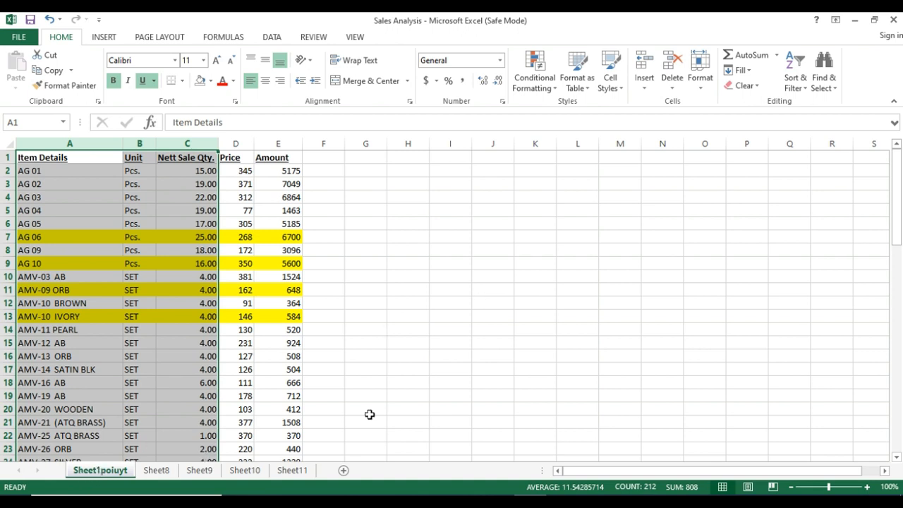
Create a copy of Sheet1poiuyt at the end of the workbook and compare the copy with the original sheet.
{"action": "left_click", "coordinate": [701, 84]}
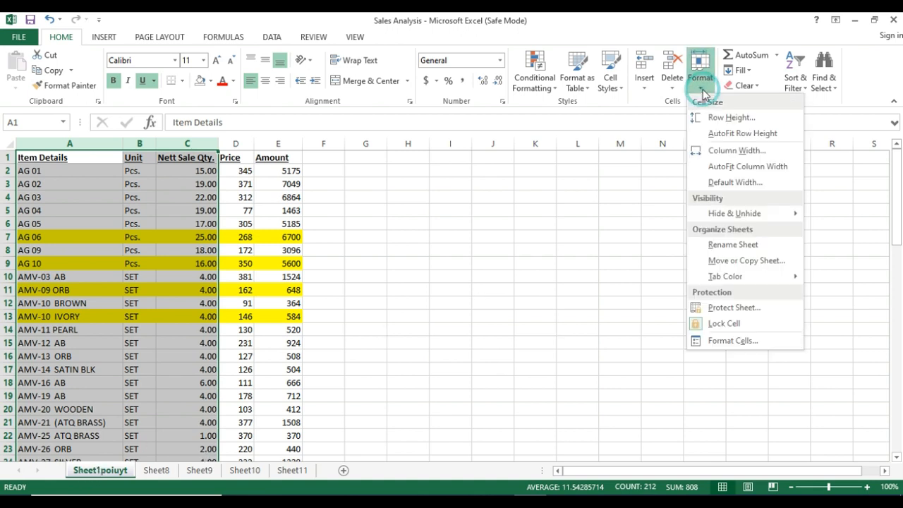
{"action": "left_click", "coordinate": [754, 260]}
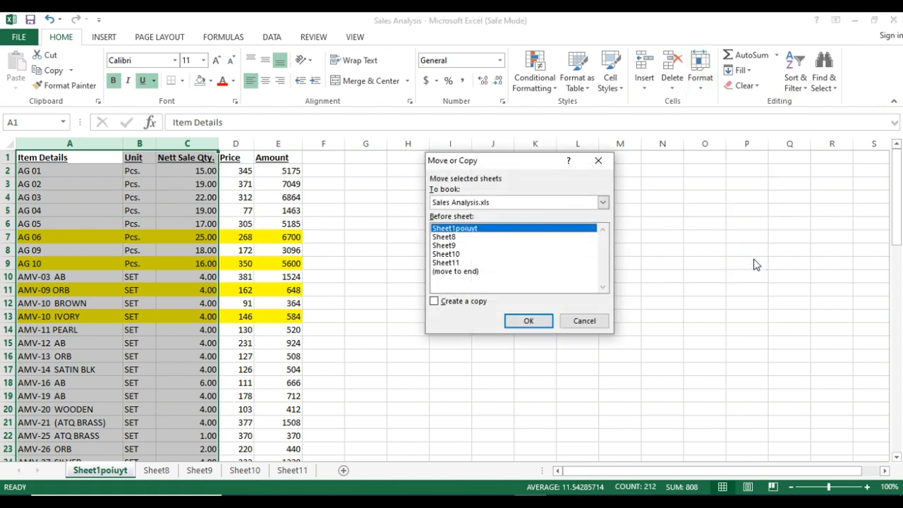
{"action": "left_click", "coordinate": [434, 301]}
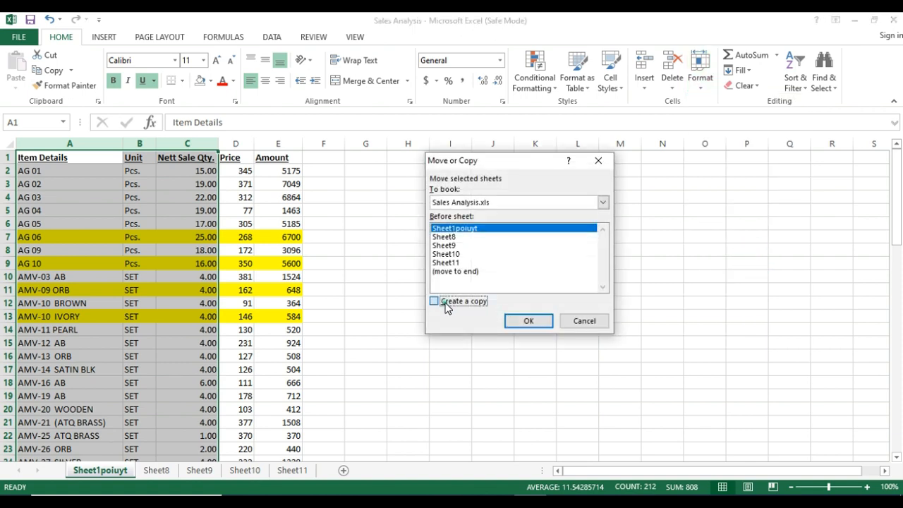
{"action": "left_click", "coordinate": [470, 272]}
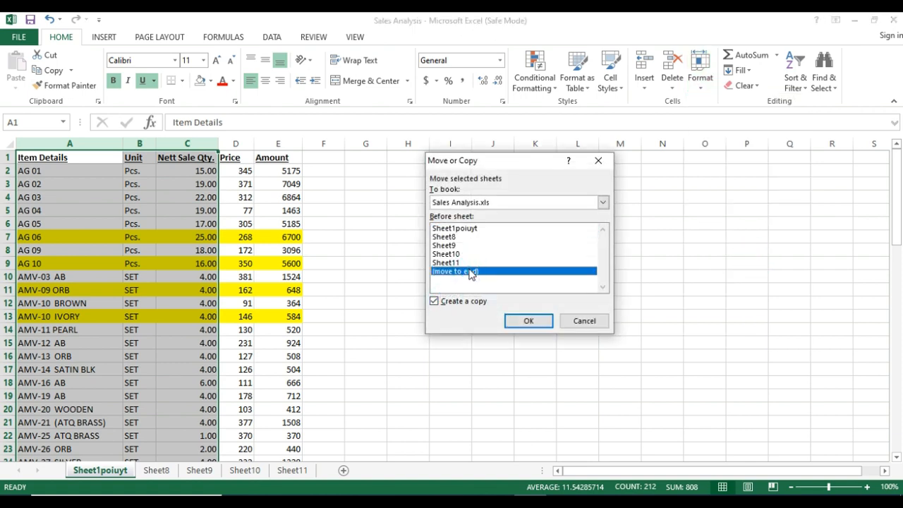
{"action": "left_click", "coordinate": [534, 321]}
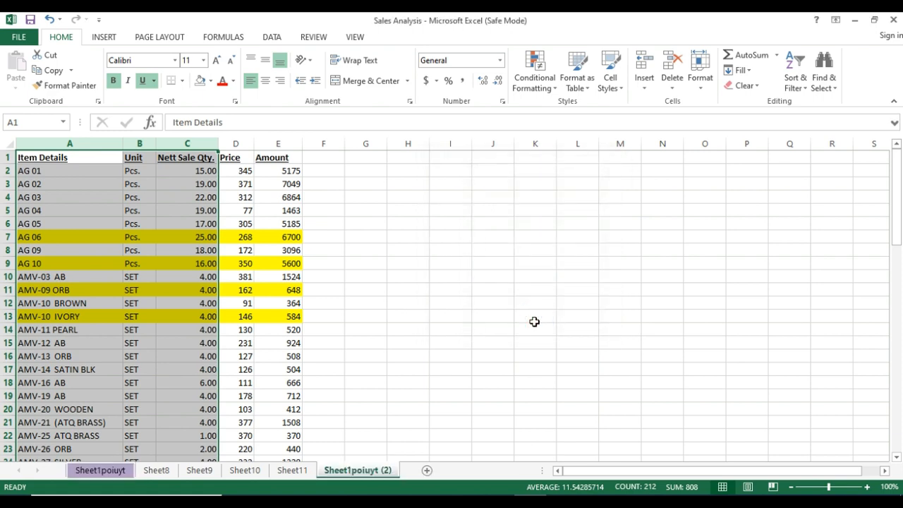
{"action": "left_click", "coordinate": [99, 470]}
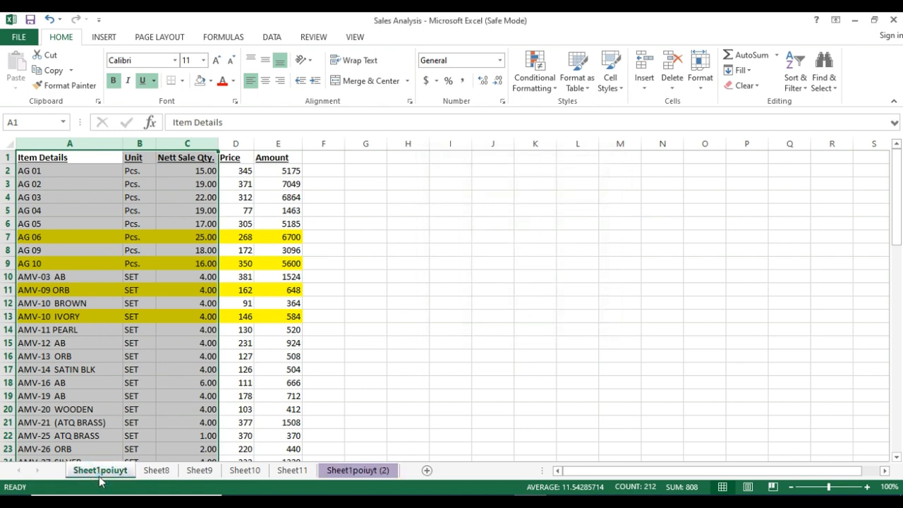
{"action": "left_click", "coordinate": [349, 473]}
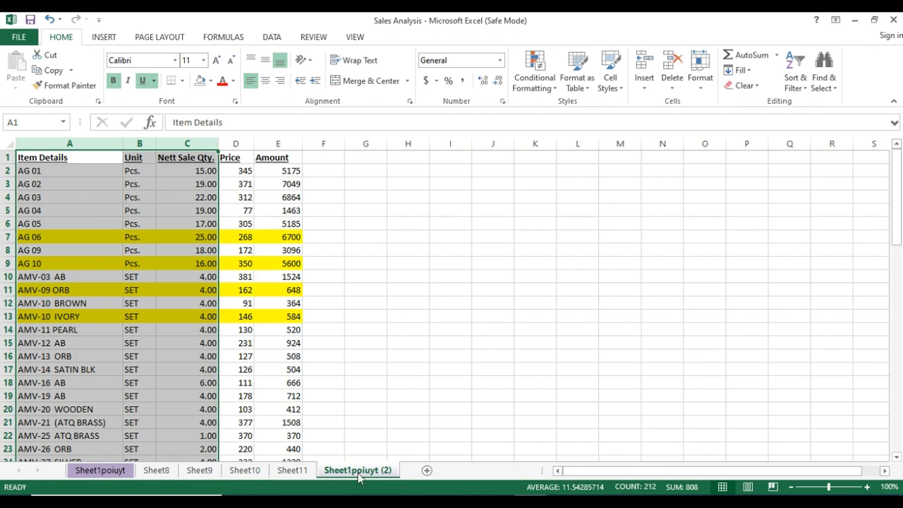
{"action": "right_click", "coordinate": [95, 474]}
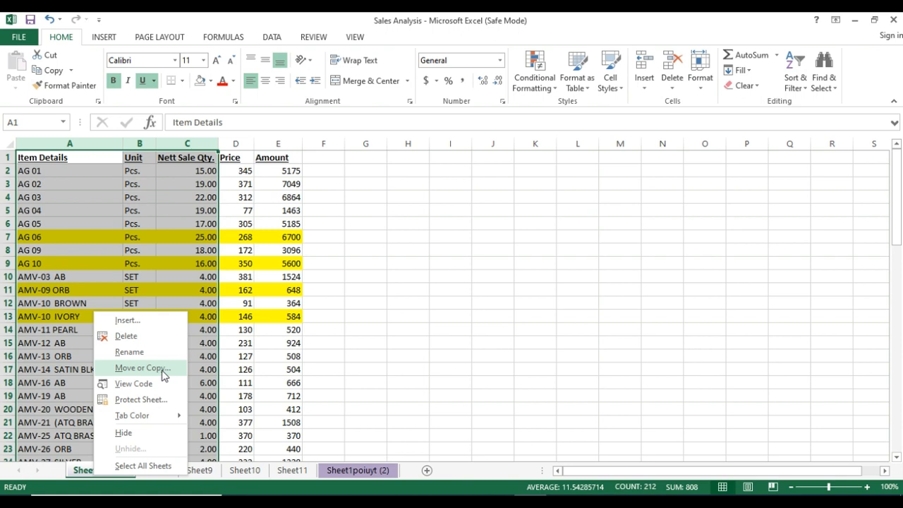
{"action": "left_click", "coordinate": [291, 435]}
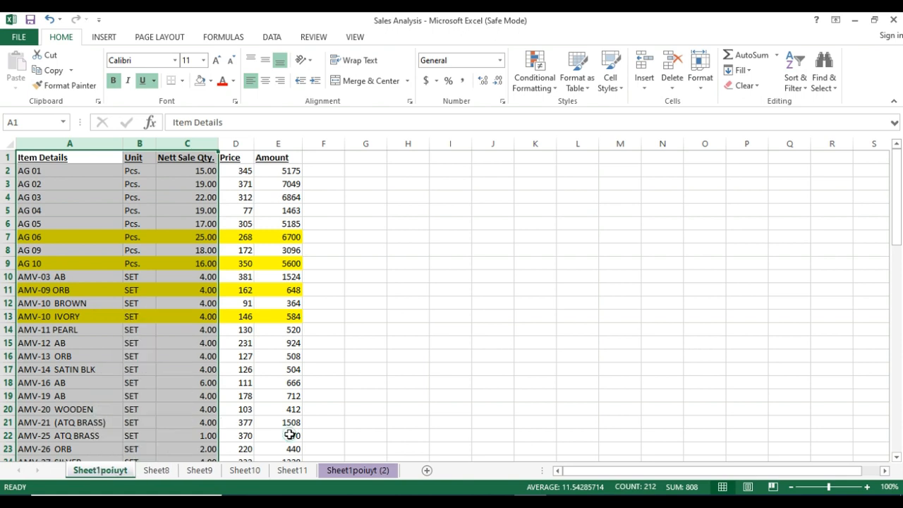
Change the tab color of Sheet1poiuyt to a light aqua blue and check it from another sheet.
{"action": "left_click", "coordinate": [701, 89]}
{"action": "mouse_move", "coordinate": [768, 287]}
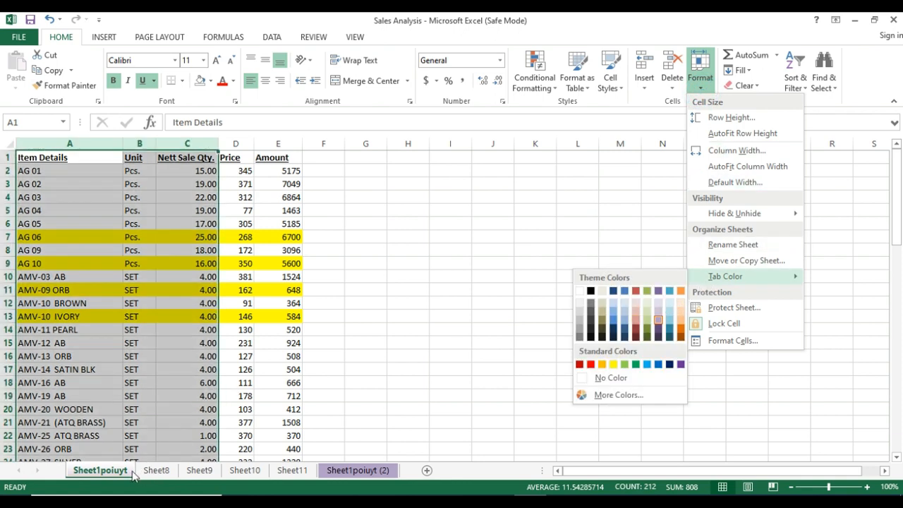
{"action": "left_click", "coordinate": [180, 412]}
{"action": "left_click", "coordinate": [200, 470]}
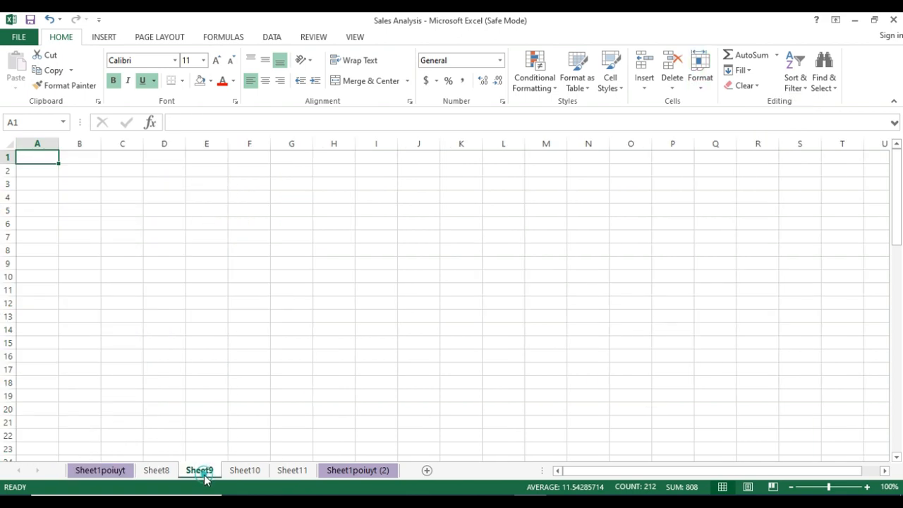
{"action": "right_click", "coordinate": [103, 471]}
{"action": "mouse_move", "coordinate": [165, 415]}
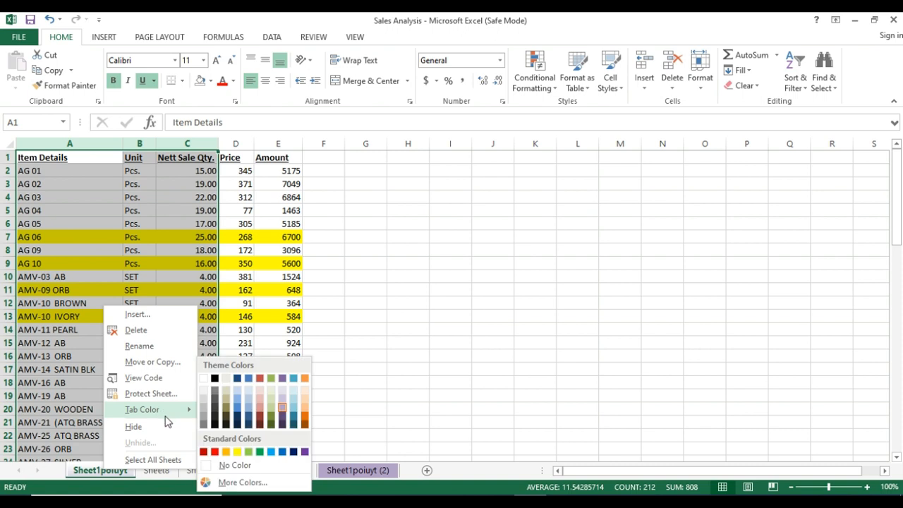
{"action": "left_click", "coordinate": [296, 414]}
{"action": "left_click", "coordinate": [282, 408]}
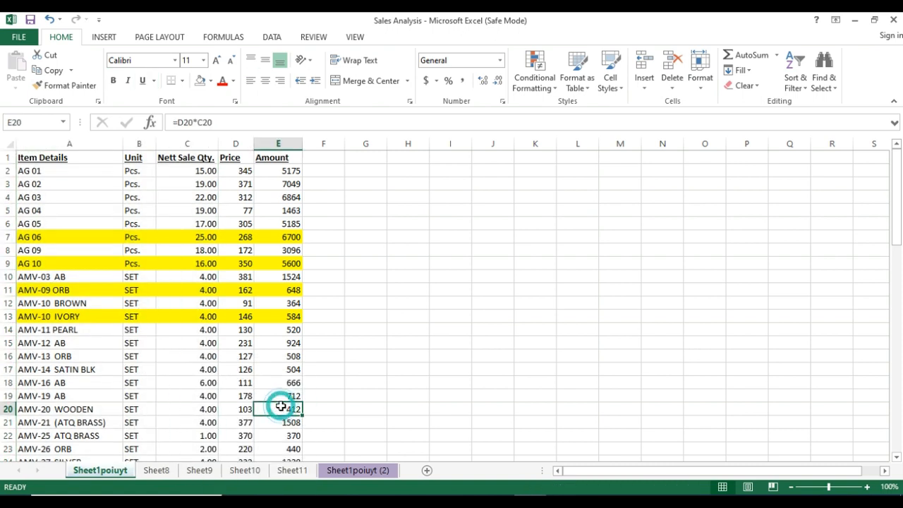
{"action": "left_click", "coordinate": [247, 470]}
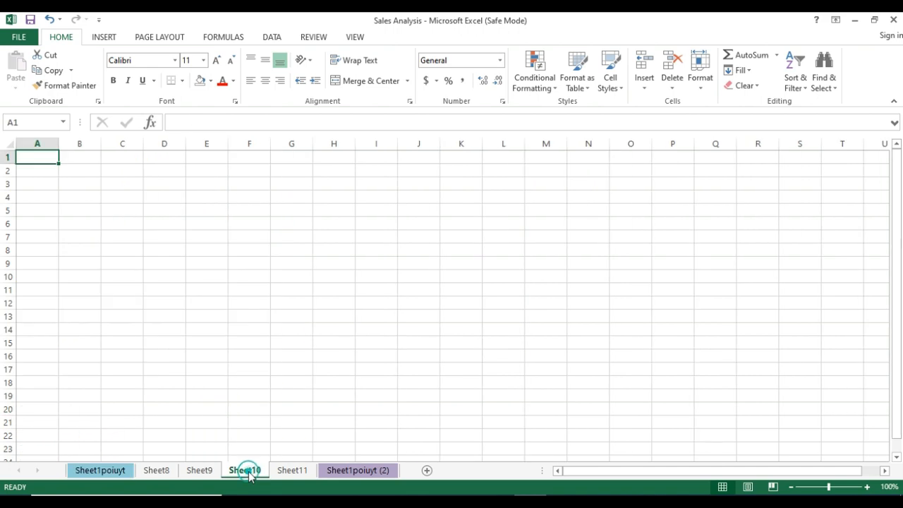
Return to Sheet1poiuyt and bring up its tab color choices among the Format options.
{"action": "left_click", "coordinate": [102, 471]}
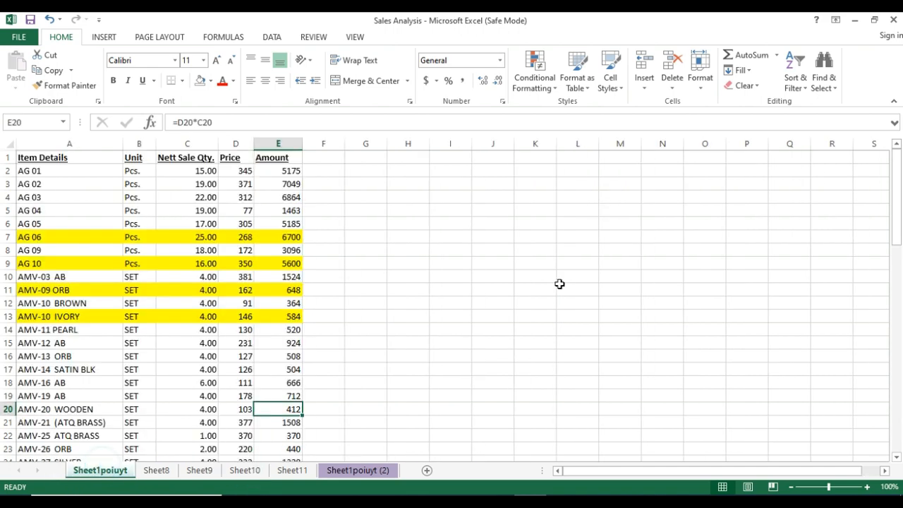
{"action": "left_click", "coordinate": [698, 94]}
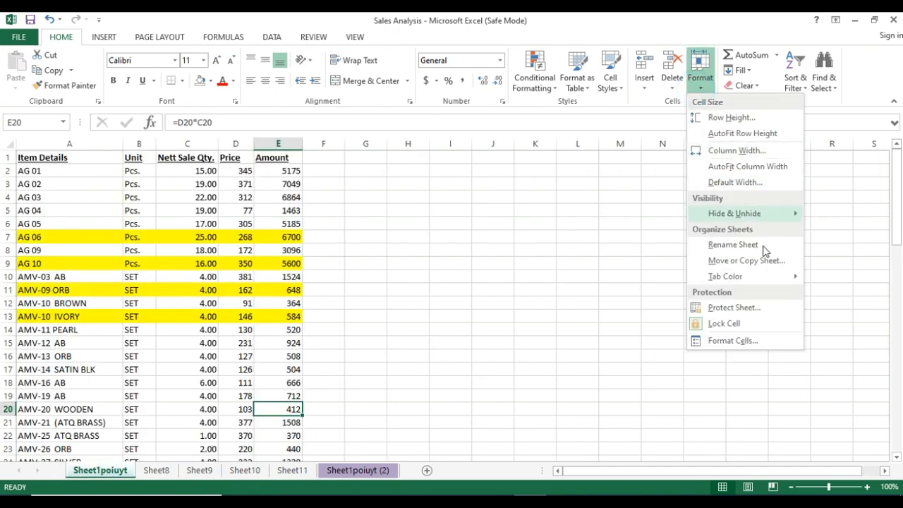
{"action": "mouse_move", "coordinate": [769, 278]}
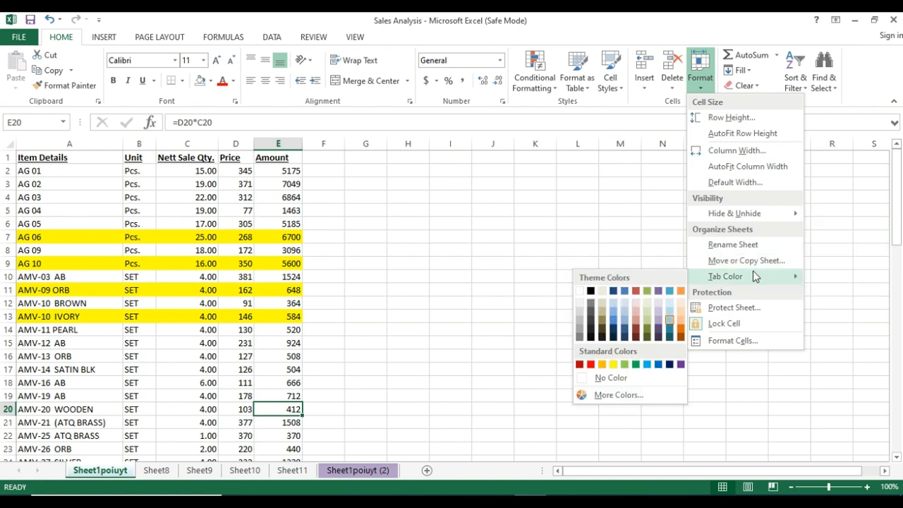